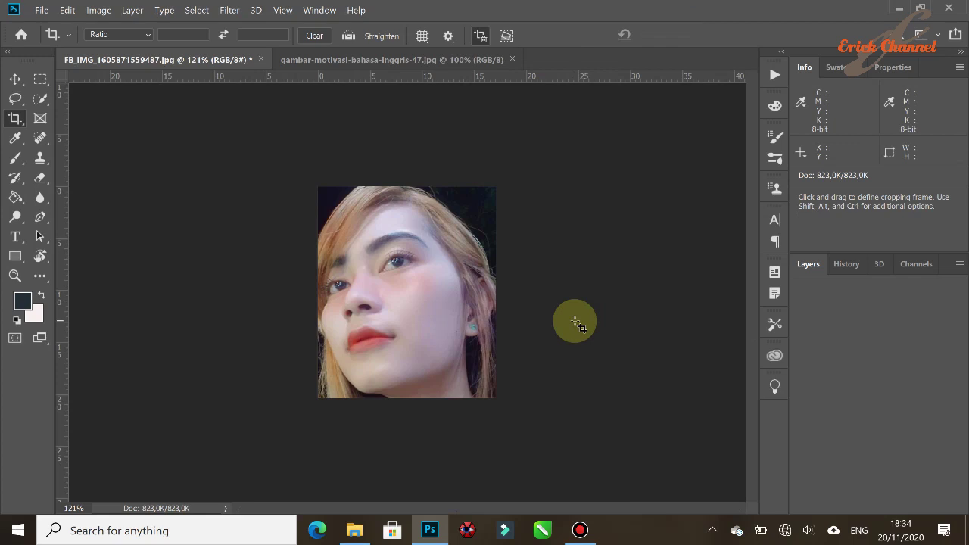
# - Select the woman with the Quick Selection tool, leaving the dark background areas around her hair out of the selection
pyautogui.scroll(5, 575, 324)
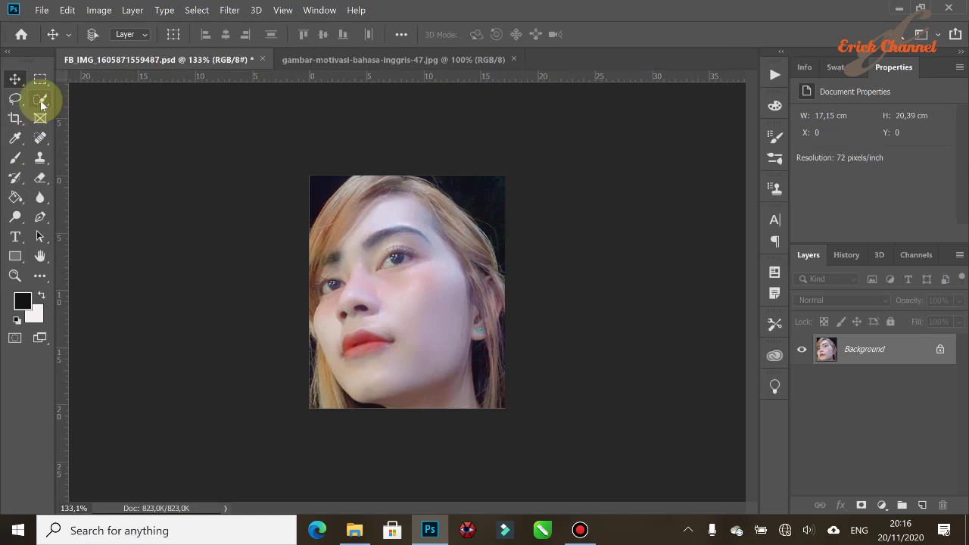
pyautogui.click(41, 106)
pyautogui.moveTo(504, 156); pyautogui.dragTo(435, 276)
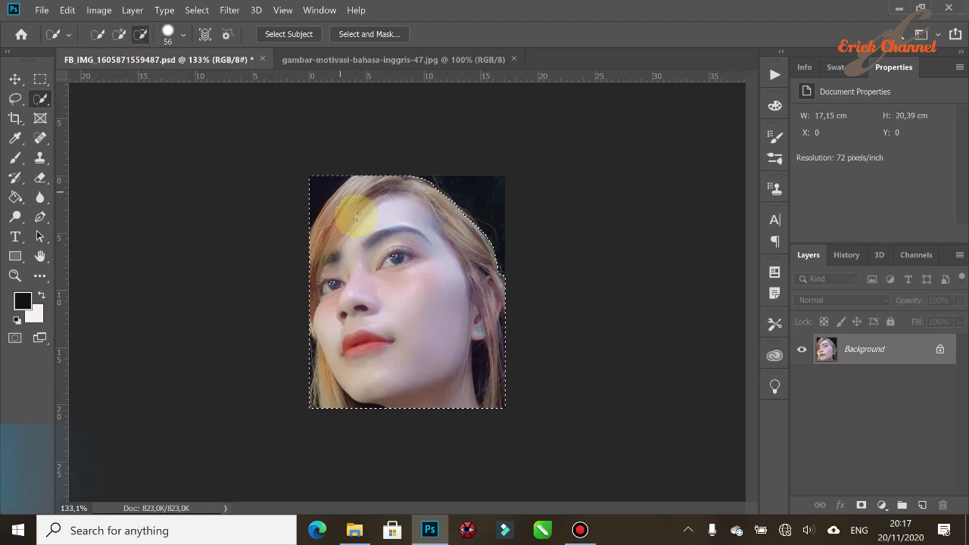
pyautogui.moveTo(313, 179)
pyautogui.mouseDown()
pyautogui.moveTo(382, 168)
pyautogui.moveTo(426, 184)
pyautogui.mouseUp()
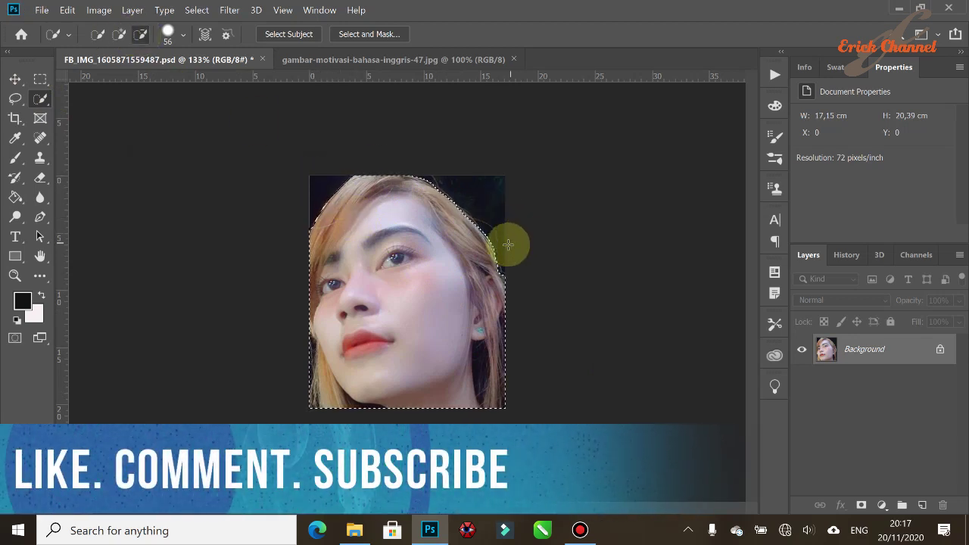
pyautogui.moveTo(323, 199)
pyautogui.mouseDown()
pyautogui.moveTo(340, 277)
pyautogui.moveTo(318, 394)
pyautogui.moveTo(474, 408)
pyautogui.moveTo(395, 259)
pyautogui.mouseUp()
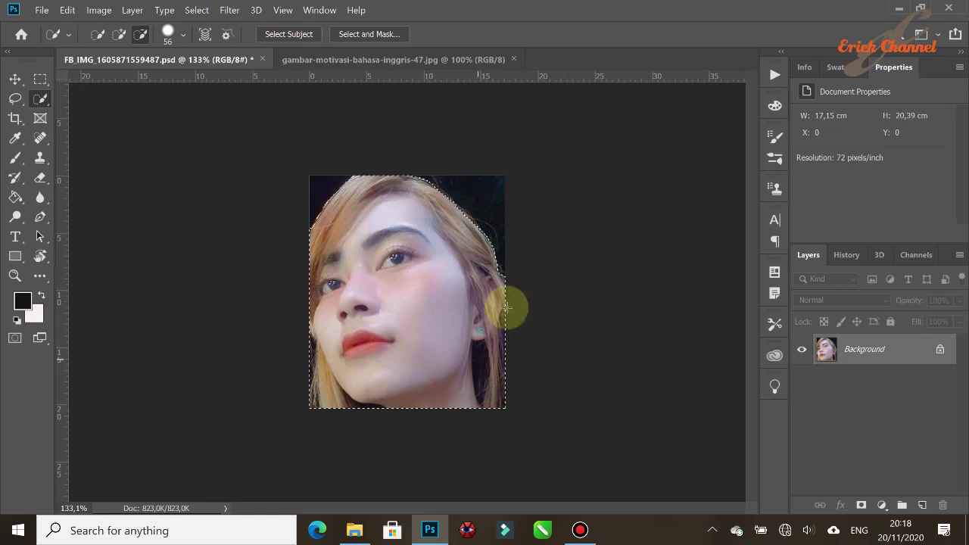
# - Refine the hair edges of the selection in Select and Mask using the Overlay view, and apply the result
pyautogui.click(366, 33)
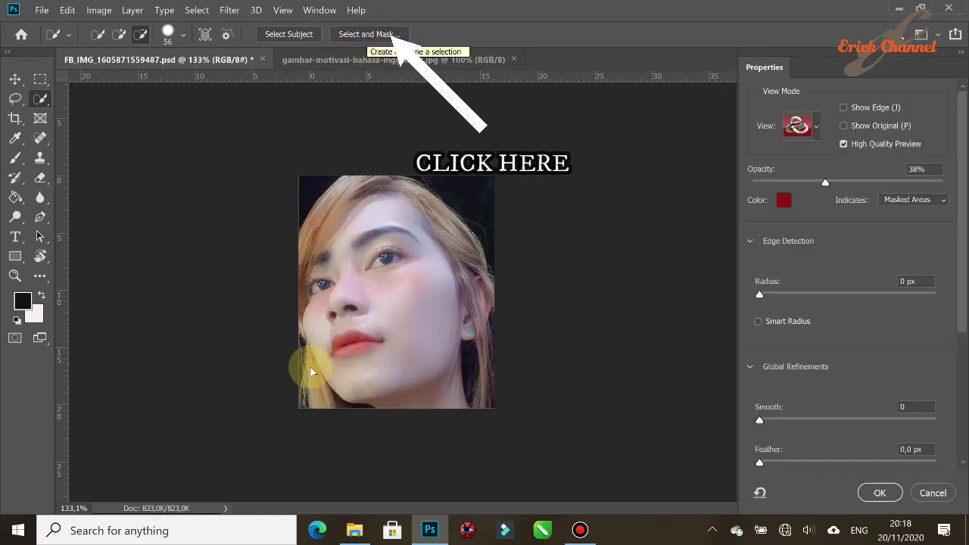
pyautogui.click(817, 130)
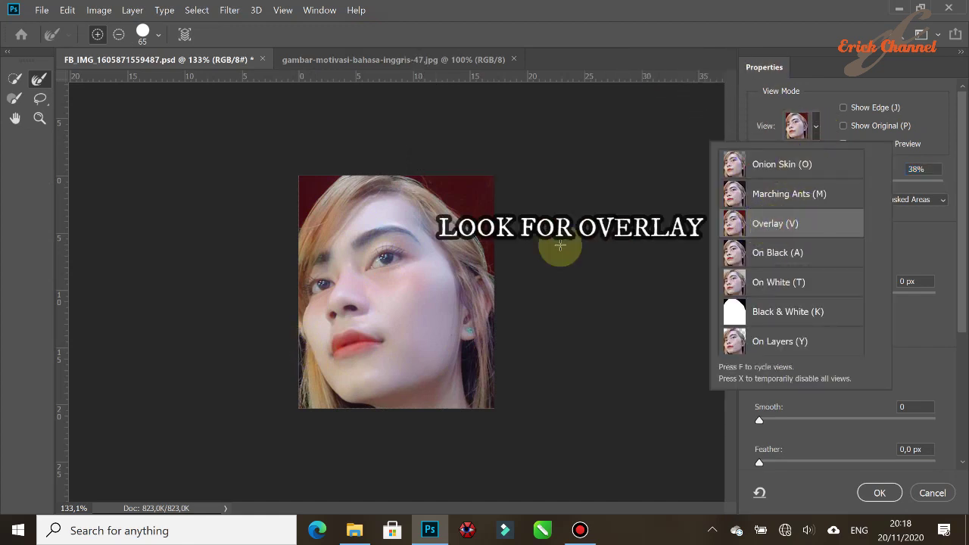
pyautogui.click(538, 196)
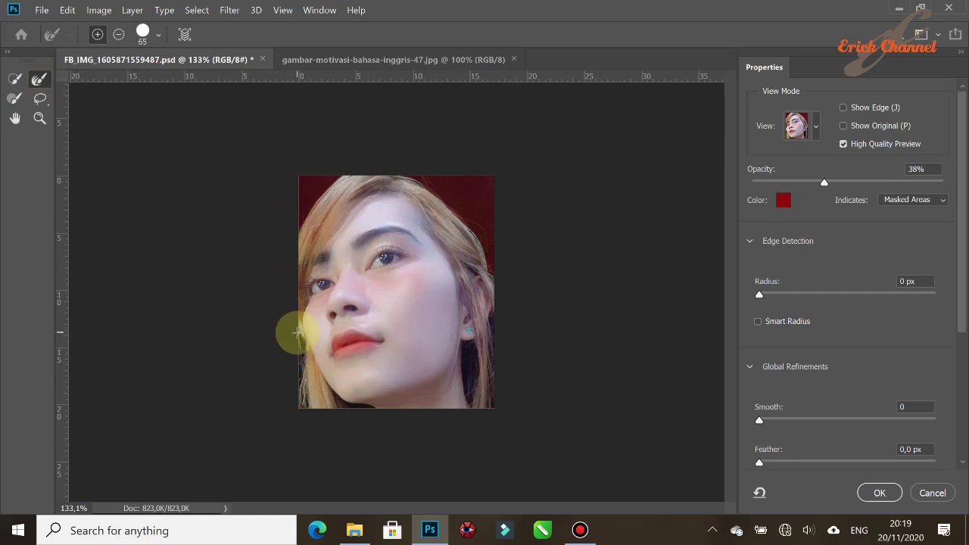
pyautogui.moveTo(303, 373)
pyautogui.mouseDown()
pyautogui.moveTo(305, 411)
pyautogui.moveTo(296, 222)
pyautogui.moveTo(302, 235)
pyautogui.moveTo(282, 257)
pyautogui.moveTo(337, 212)
pyautogui.moveTo(418, 173)
pyautogui.moveTo(506, 293)
pyautogui.mouseUp()
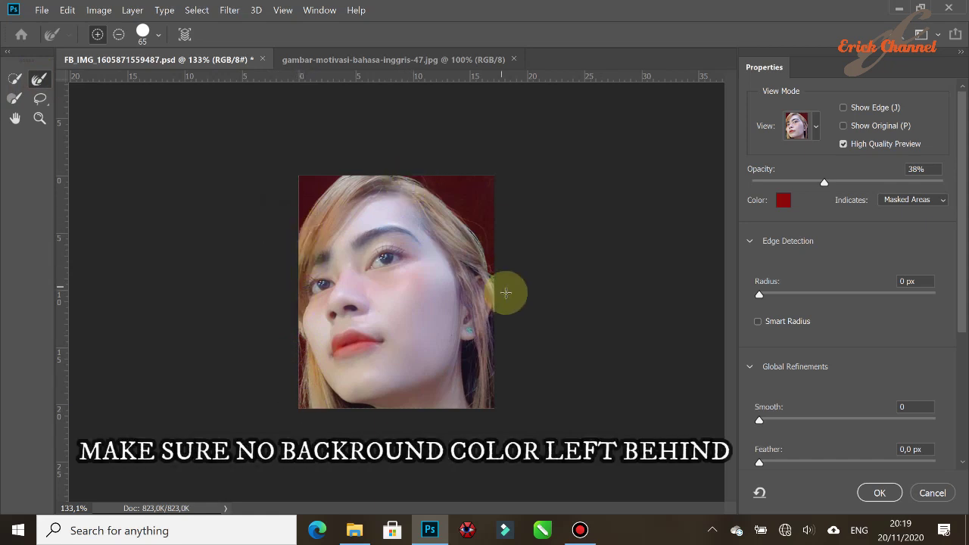
pyautogui.click(879, 493)
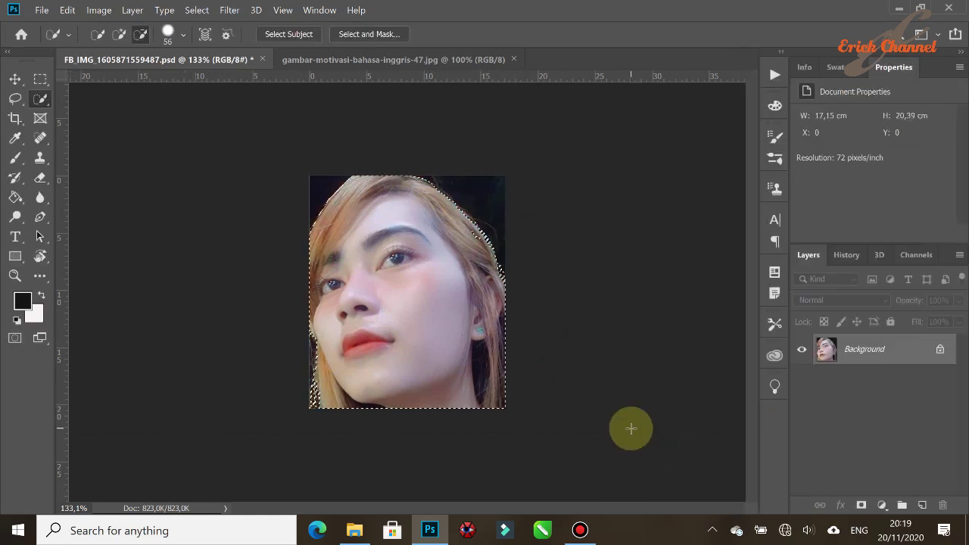
# - Copy the selected woman onto a new layer and hide the Background layer
pyautogui.hotkey('ctrl', 'j')
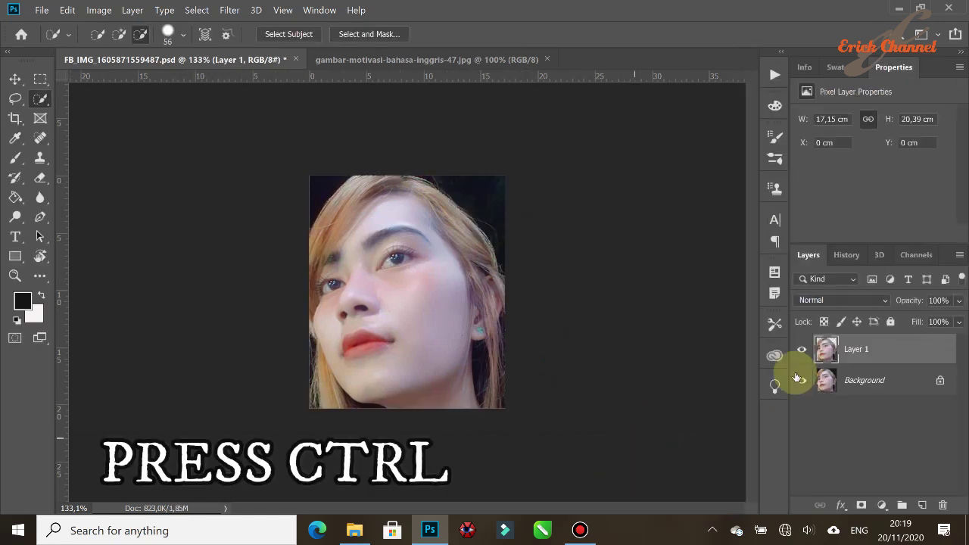
pyautogui.click(802, 380)
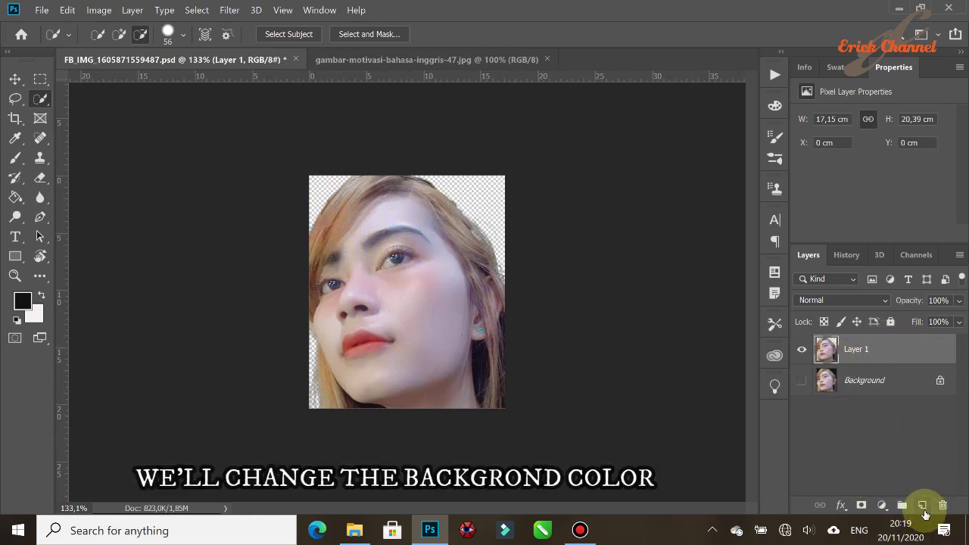
# - Add a white Solid Color fill layer and place it beneath the cut-out woman on Layer 1
pyautogui.click(882, 505)
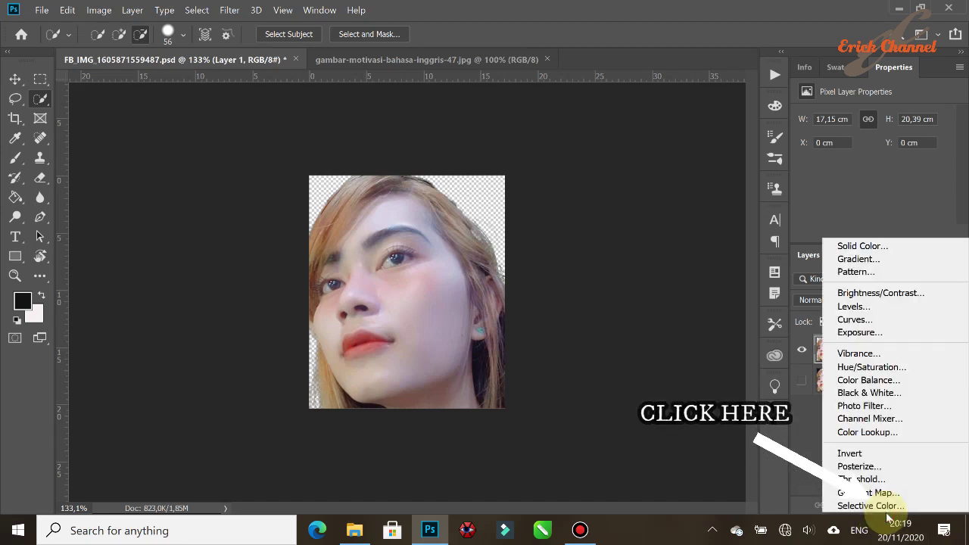
pyautogui.click(878, 248)
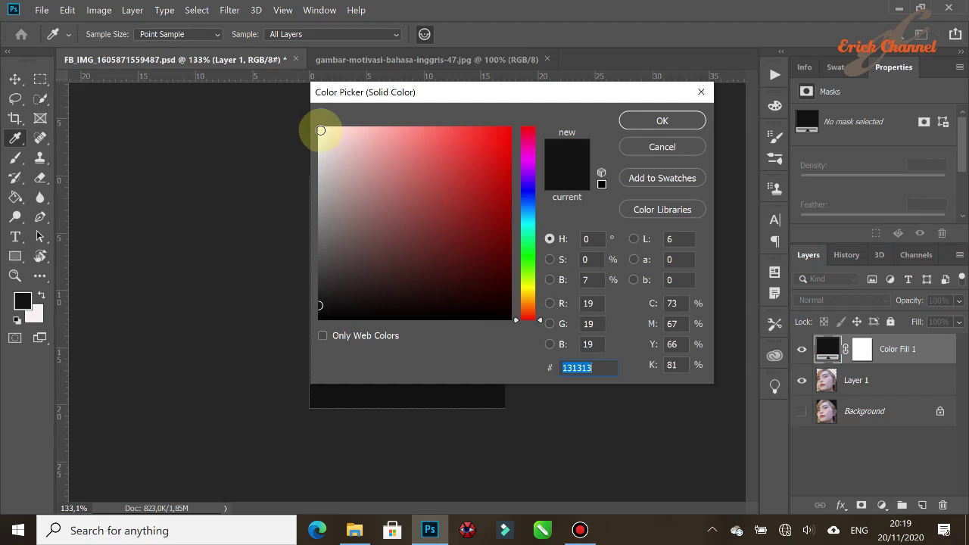
pyautogui.click(319, 128)
pyautogui.click(662, 121)
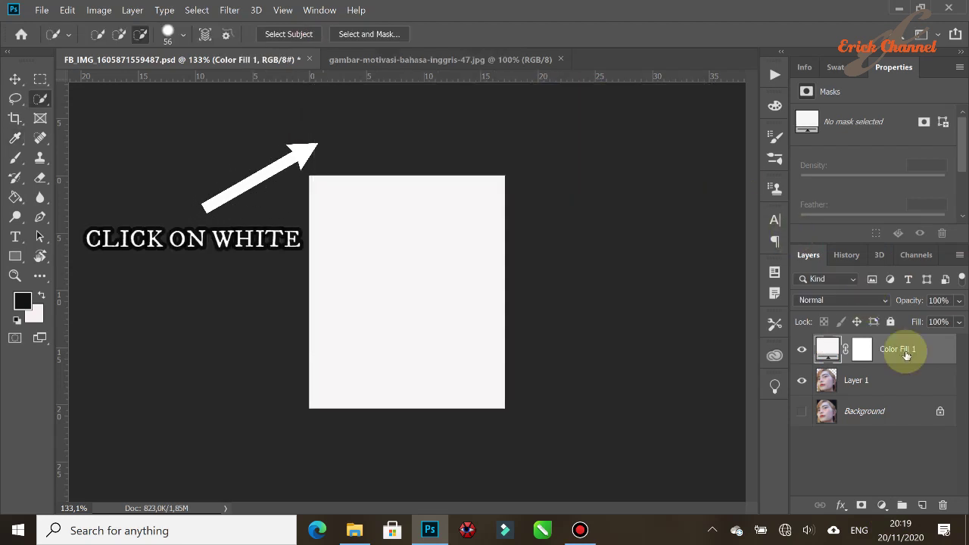
pyautogui.moveTo(893, 353); pyautogui.dragTo(897, 390)
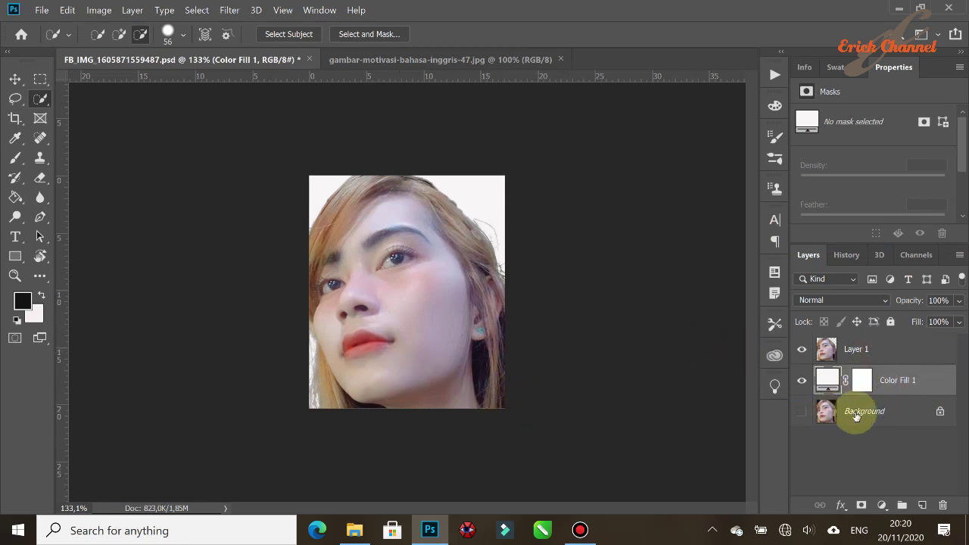
# - Delete the Background layer and rename Layer 1 as MODEL
pyautogui.moveTo(856, 415); pyautogui.dragTo(942, 505)
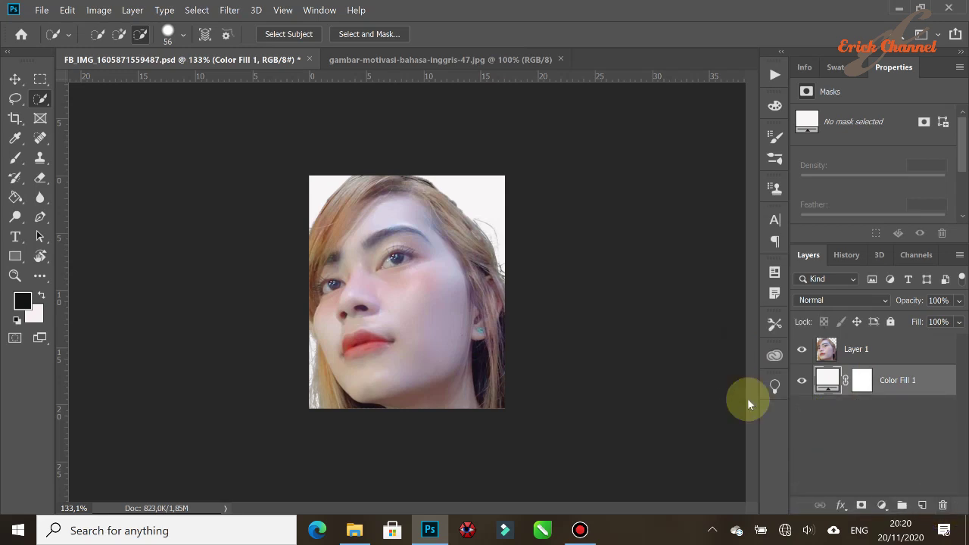
pyautogui.click(856, 350)
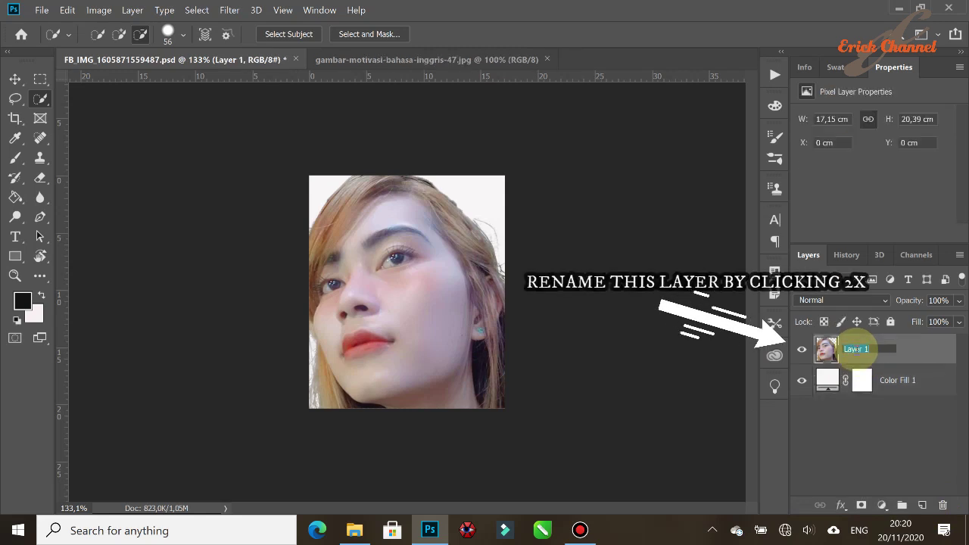
pyautogui.doubleClick(856, 349)
pyautogui.write('MODEL')
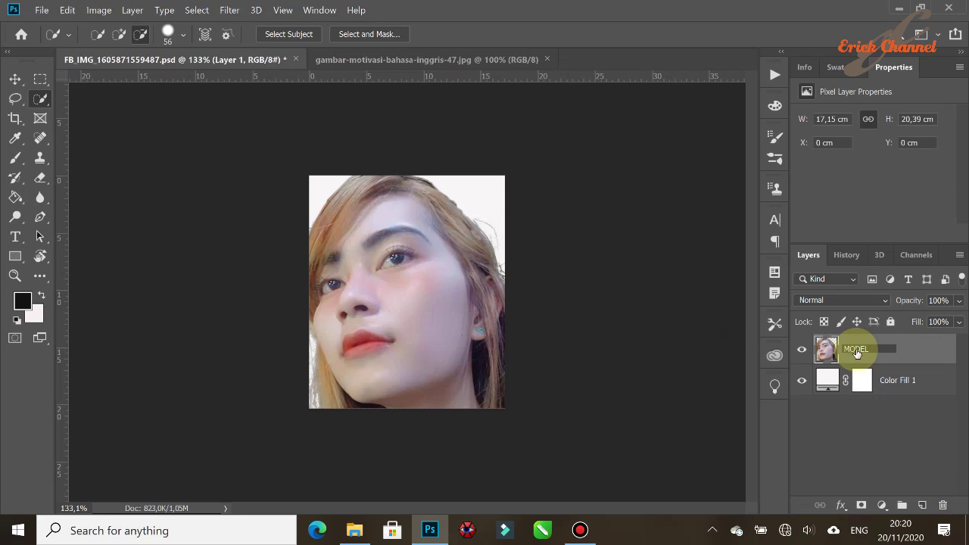
pyautogui.press('Return')
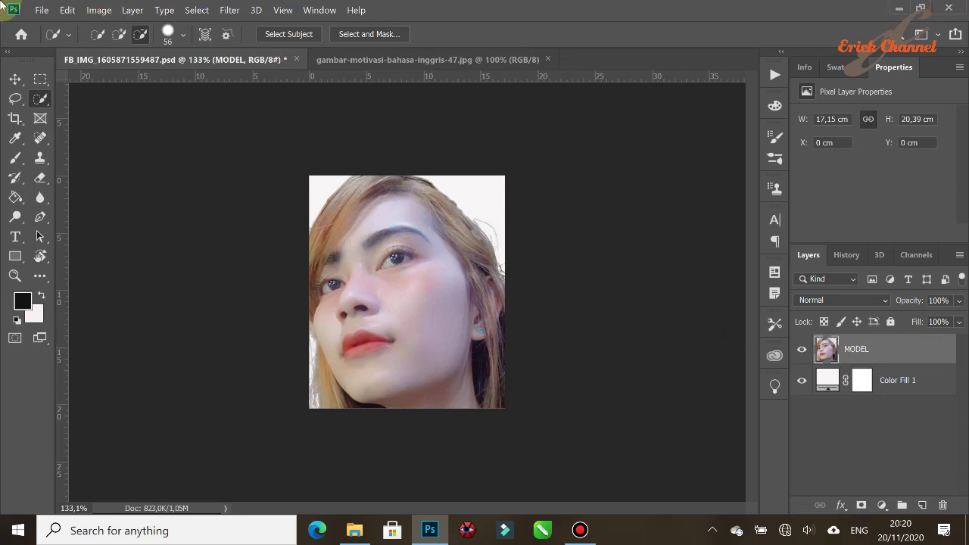
# - Apply a Black & White adjustment with the Darker preset to the MODEL layer
pyautogui.click(99, 11)
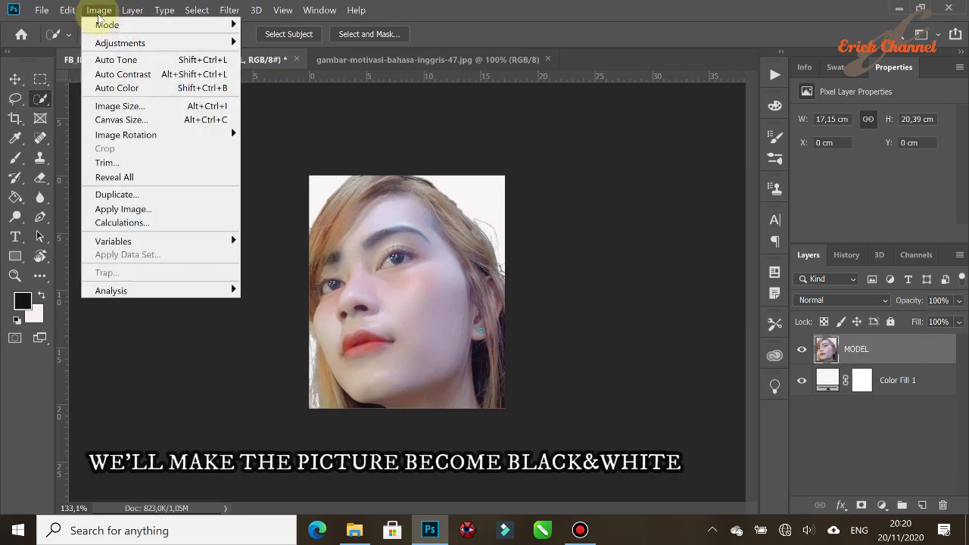
pyautogui.moveTo(118, 48)
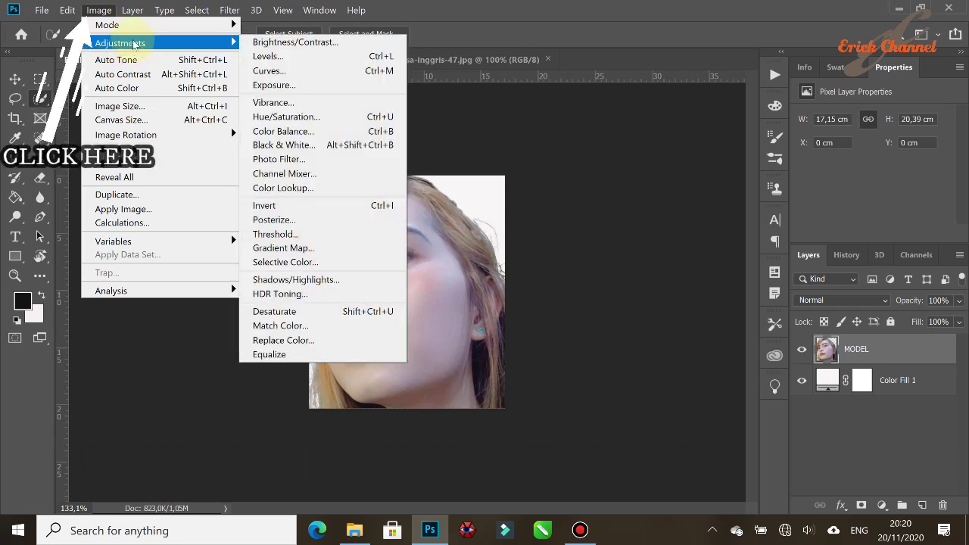
pyautogui.click(97, 10)
pyautogui.click(99, 11)
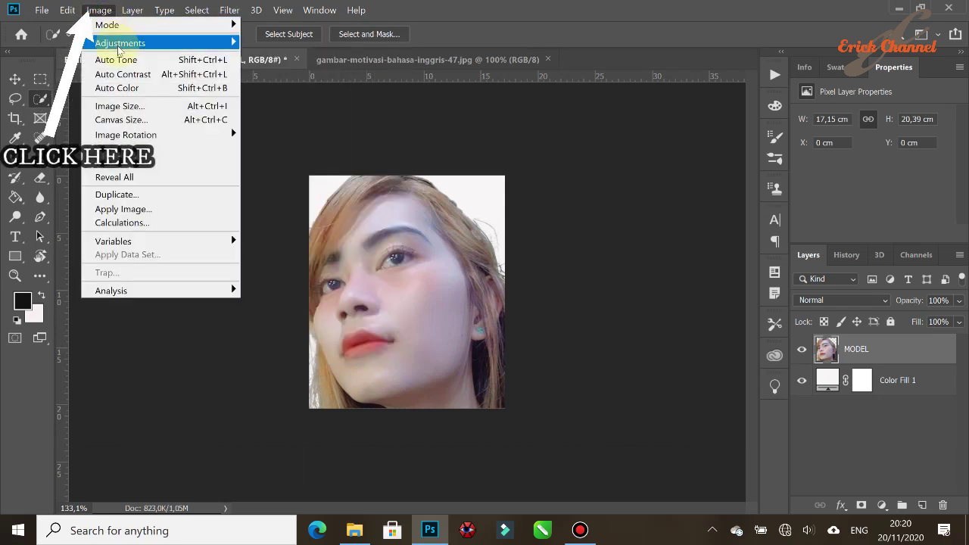
pyautogui.moveTo(151, 44)
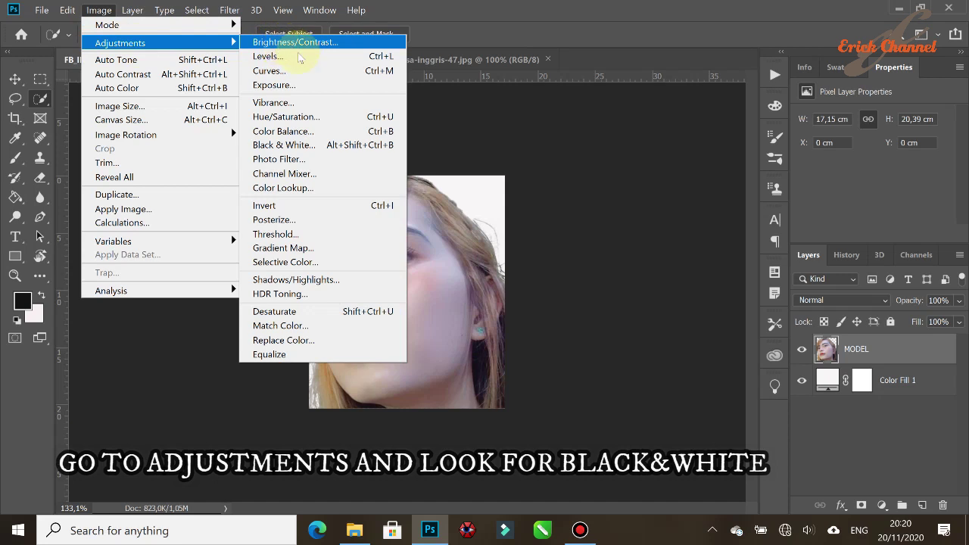
pyautogui.click(324, 145)
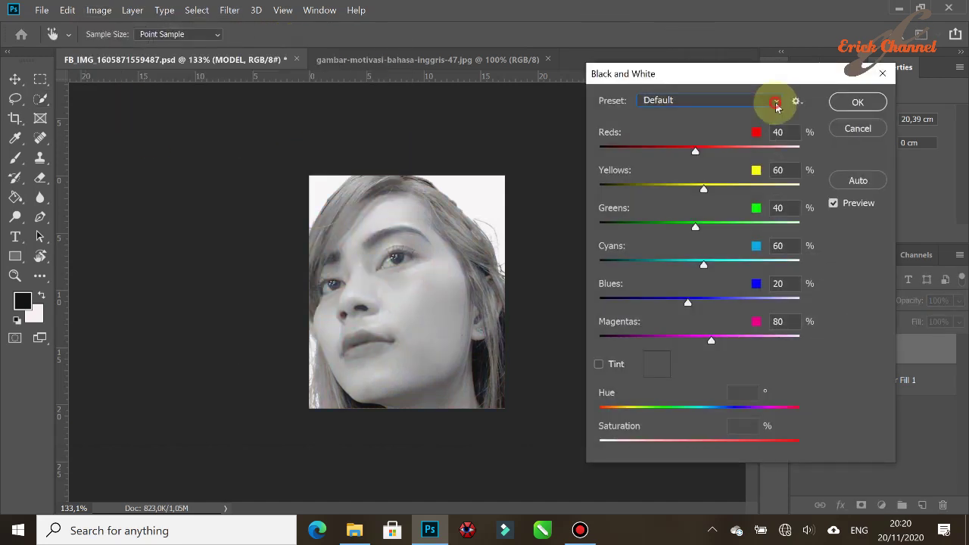
pyautogui.click(775, 102)
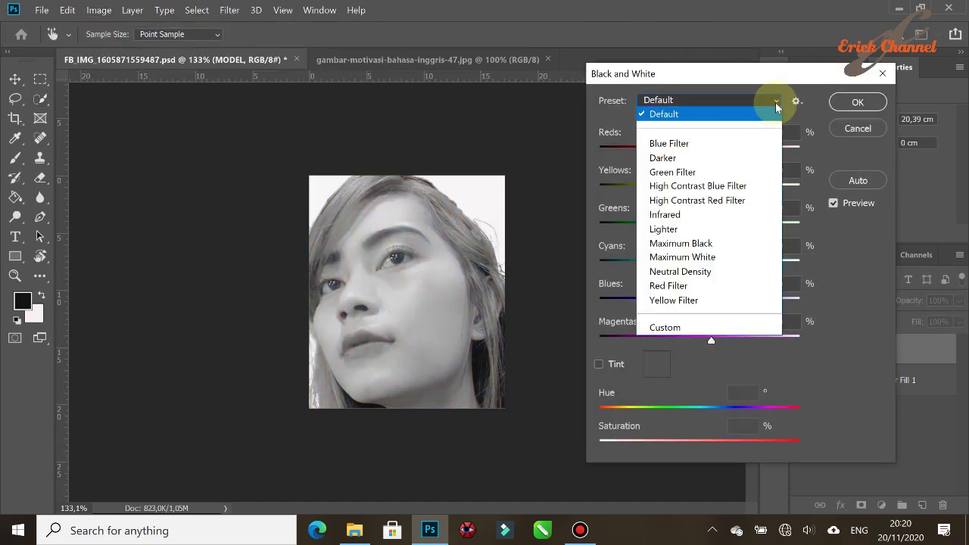
pyautogui.click(690, 160)
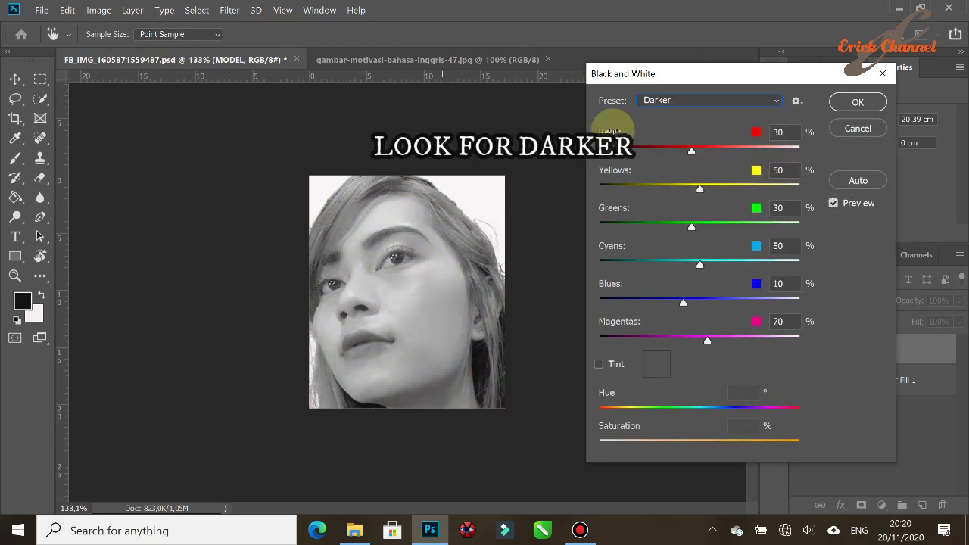
pyautogui.click(860, 106)
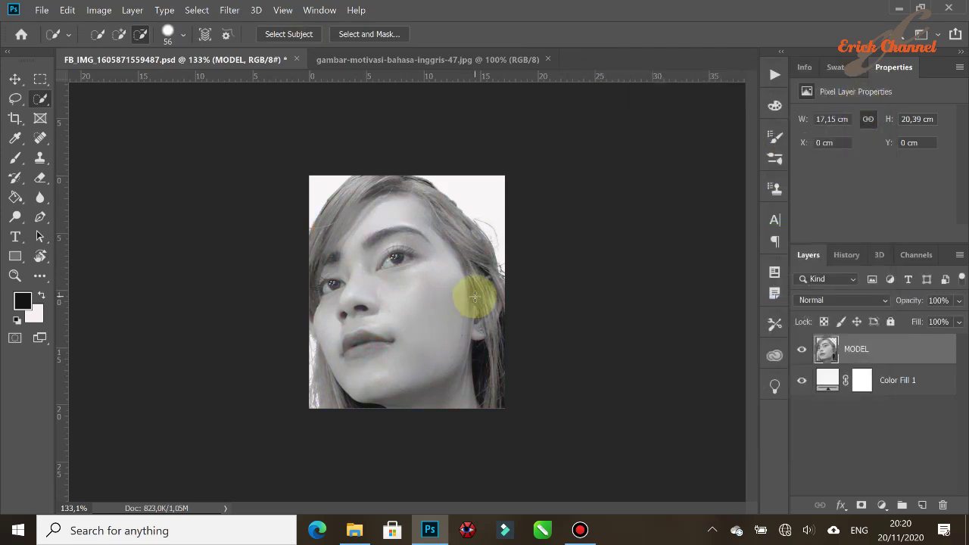
# - Place a vertical guide down the horizontal centre of the portrait
pyautogui.press('v')
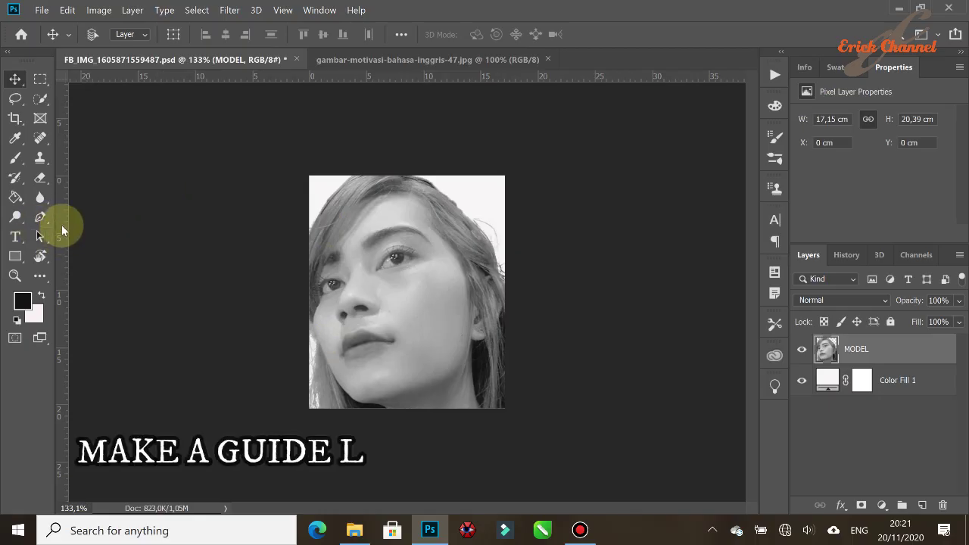
pyautogui.moveTo(61, 217); pyautogui.dragTo(409, 238)
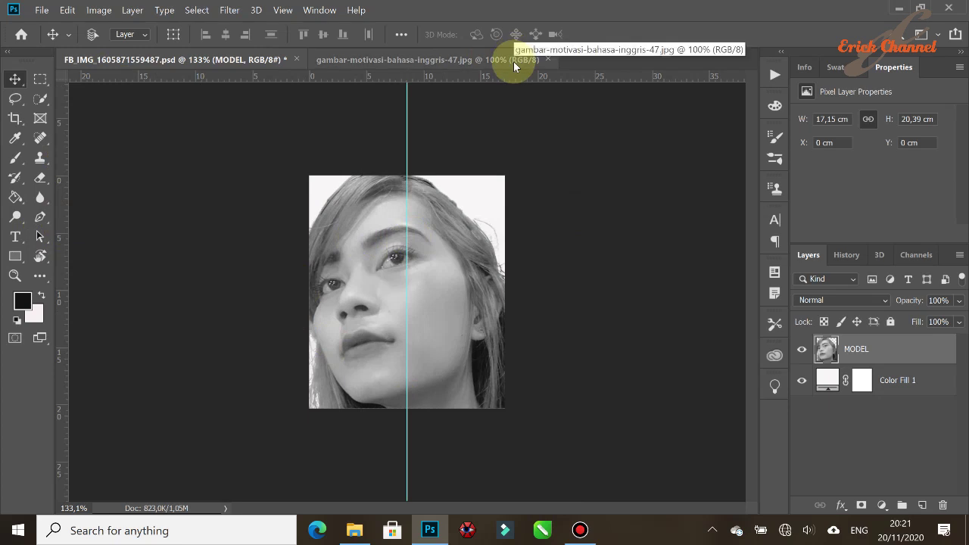
# - Check the quote in gambar-motivasi-bahasa-inggris-47.jpg and add its words "I NEVER" as 60 pt black text over the upper right of the portrait
pyautogui.click(17, 238)
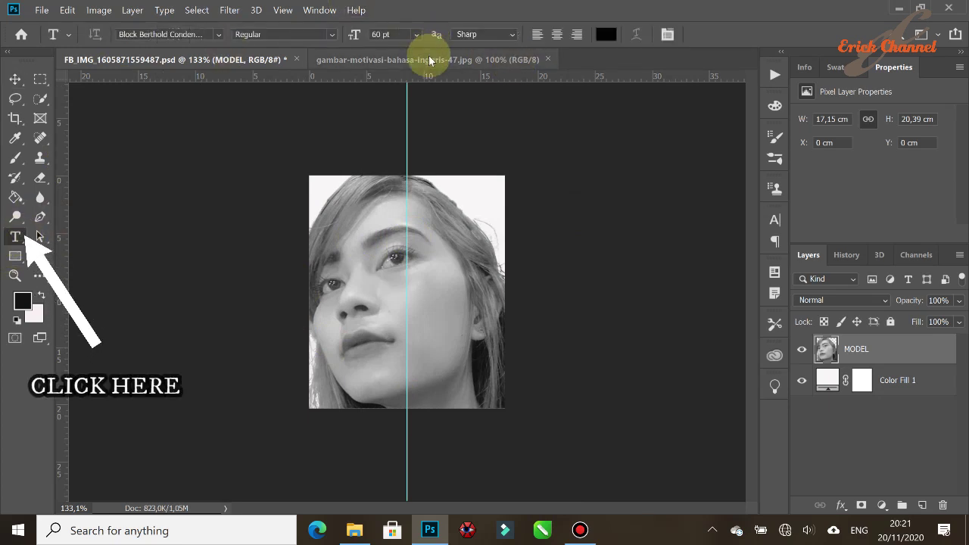
pyautogui.hotkey('ctrl', 'Tab')
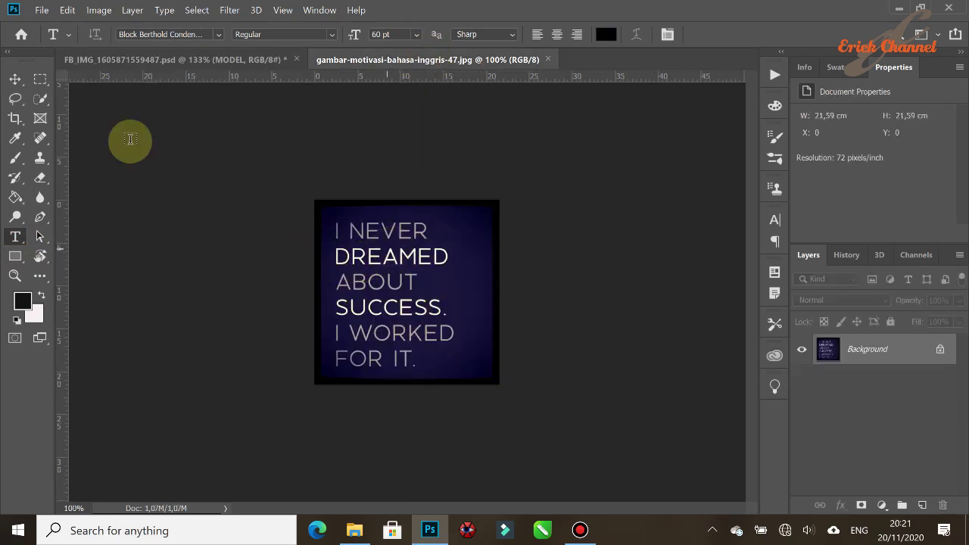
pyautogui.click(222, 59)
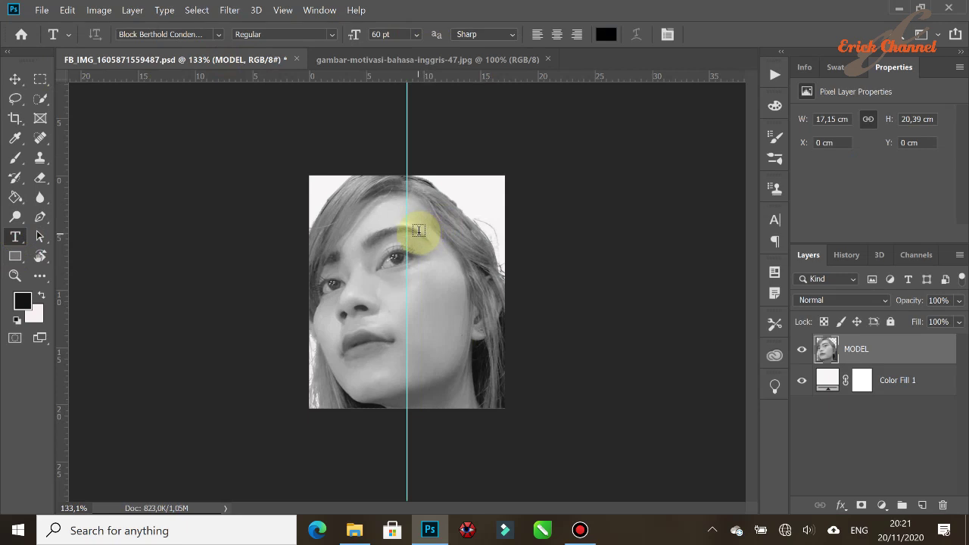
pyautogui.click(416, 230)
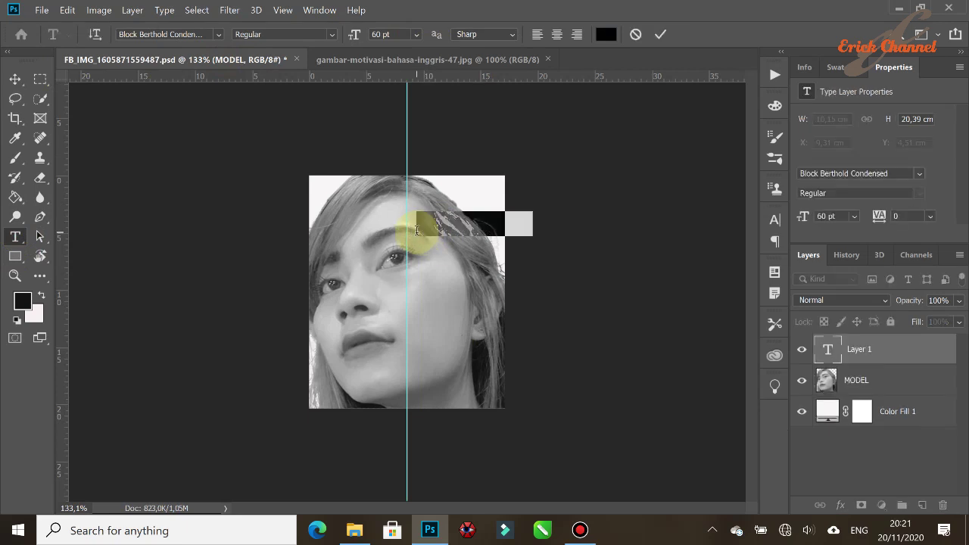
pyautogui.click(447, 269)
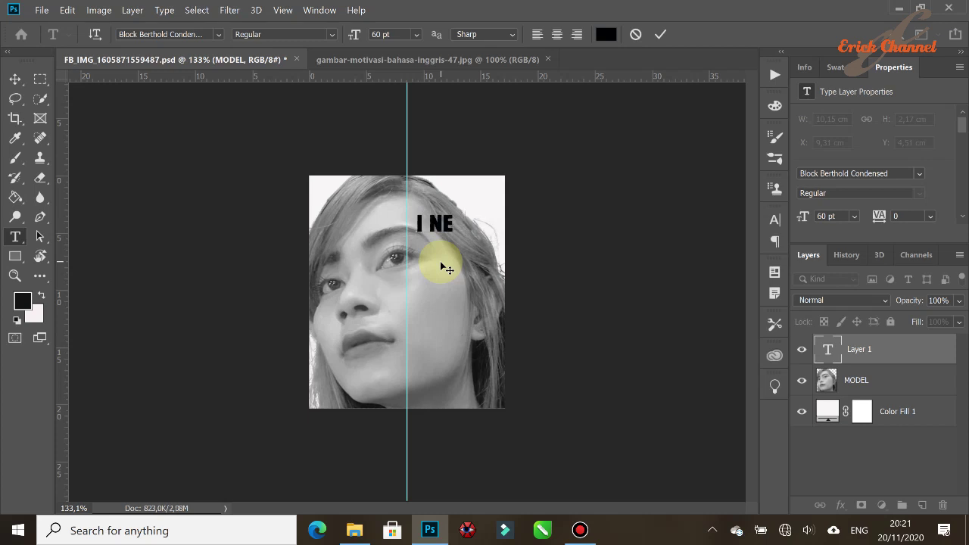
pyautogui.click(657, 34)
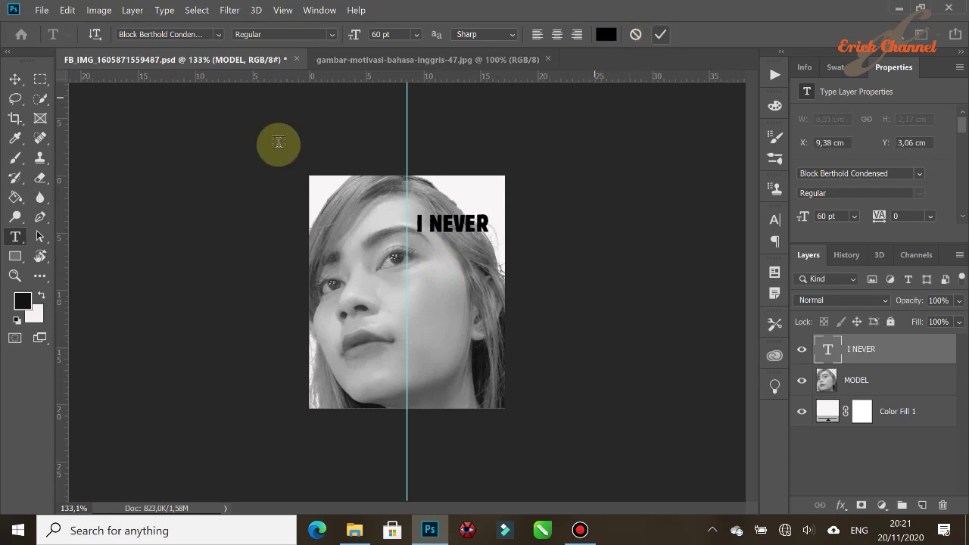
# - Duplicate the "I NEVER" text directly below itself and change the copy's wording to "DREAMED"
pyautogui.click(15, 79)
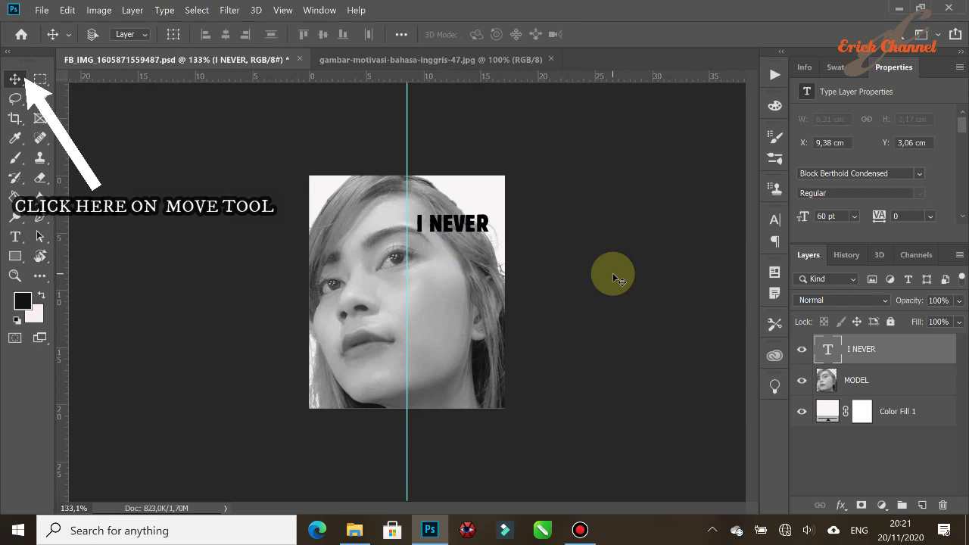
pyautogui.moveTo(462, 231); pyautogui.dragTo(470, 255)
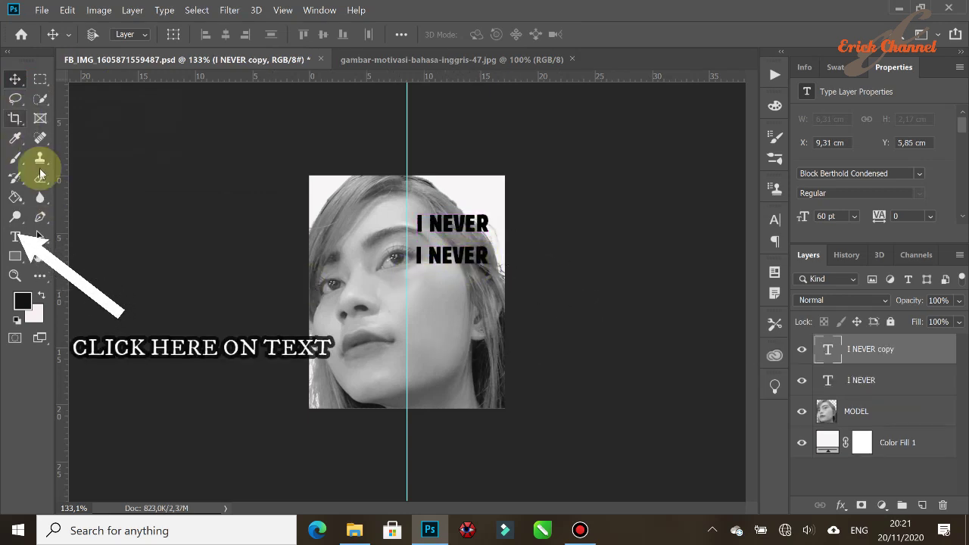
pyautogui.click(17, 233)
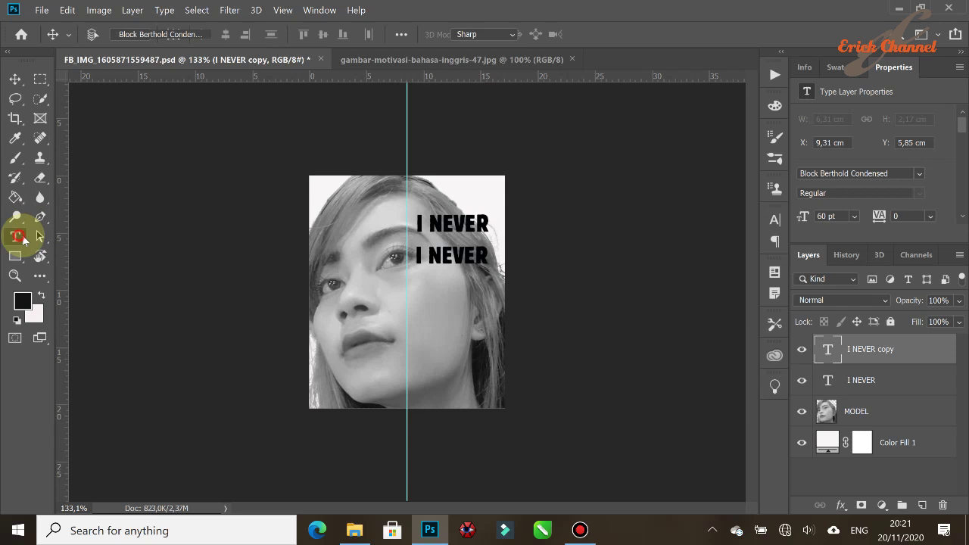
pyautogui.click(417, 261)
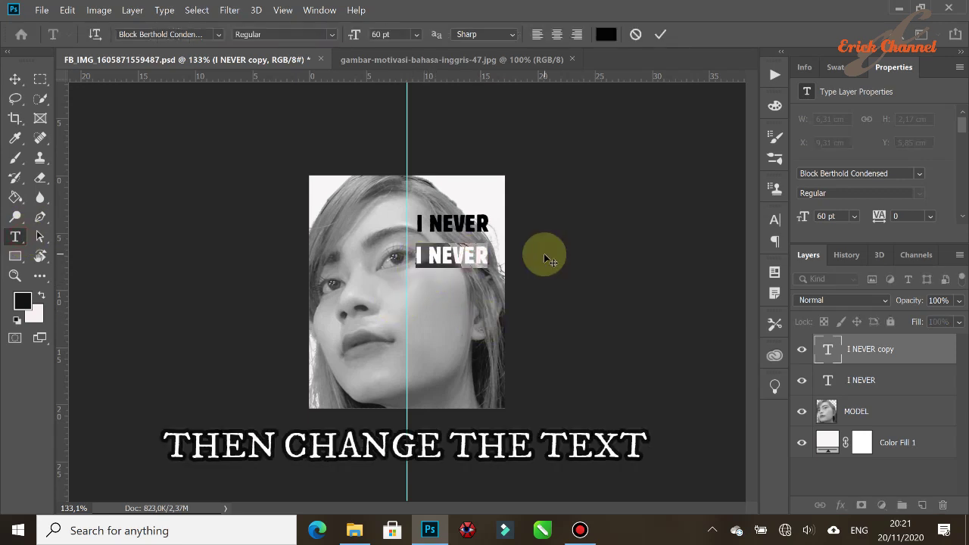
pyautogui.hotkey('ctrl', 'a')
pyautogui.write('DREAMED')
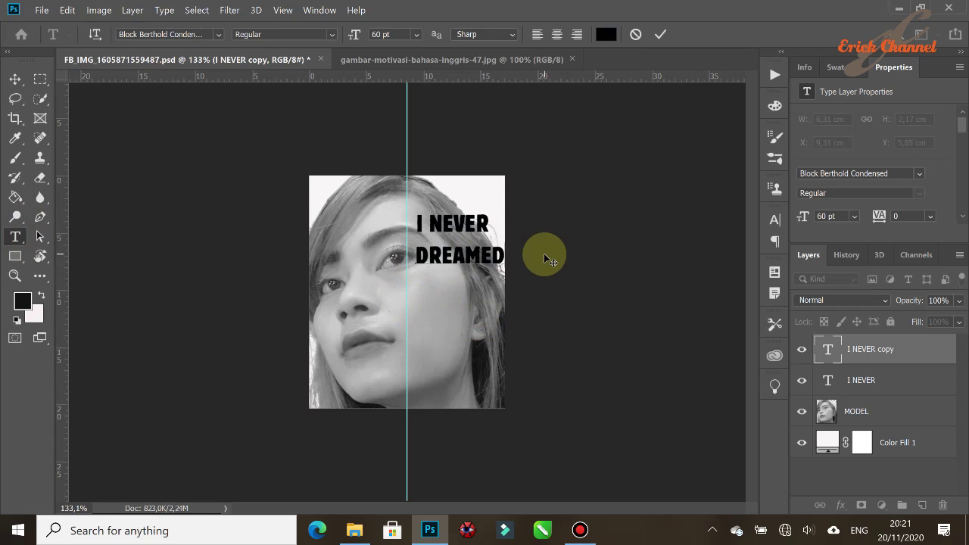
pyautogui.click(655, 34)
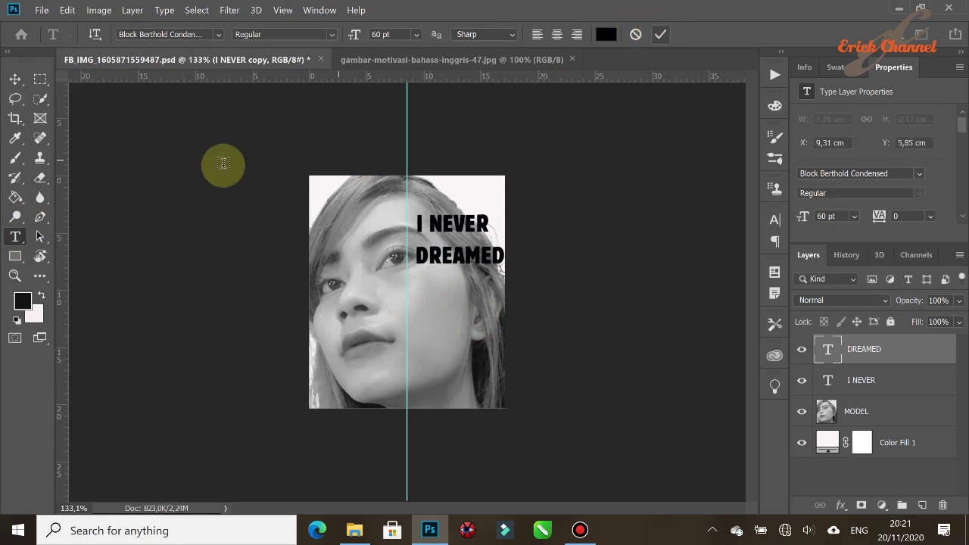
# - Add the quote lines "ABOUT" and "SUCCESS" beneath "DREAMED" as separate 60 pt text layers starting at the guide
pyautogui.moveTo(500, 279); pyautogui.dragTo(454, 367)
pyautogui.doubleClick(458, 288)
pyautogui.write('ABOUT')
pyautogui.click(15, 78)
pyautogui.click(15, 236)
pyautogui.doubleClick(439, 312)
pyautogui.write('SUCCESS')
pyautogui.click(659, 34)
# - Add the quote lines "I WORKED" and "FOR IT" beneath "SUCCESS" as separate 60 pt text layers
pyautogui.doubleClick(424, 340)
pyautogui.write('I WORKED')
pyautogui.click(16, 78)
pyautogui.click(15, 236)
pyautogui.doubleClick(454, 371)
pyautogui.write('FOR IT')
pyautogui.click(659, 34)
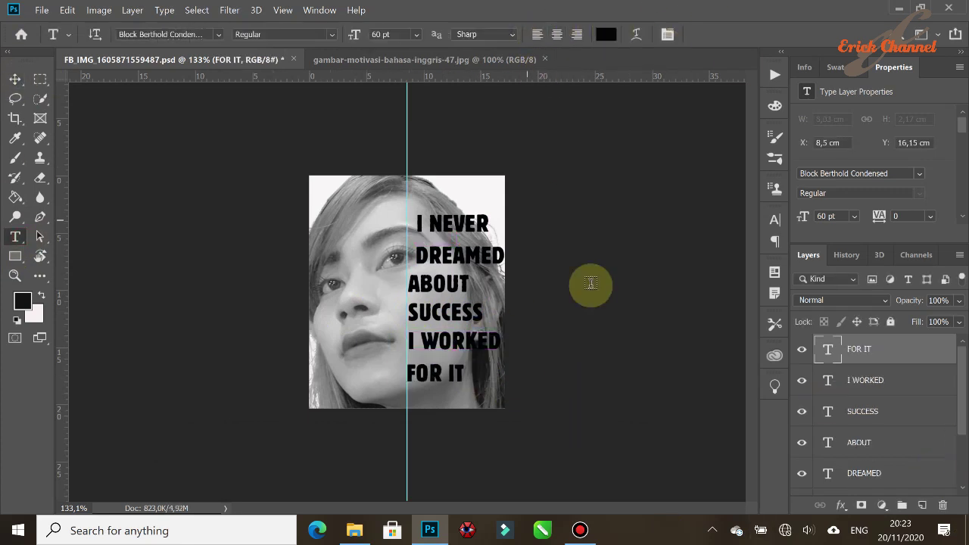
# - Align the "I NEVER" text's left edge with the guide and reshape it to about 5.4 by 2.7 cm
pyautogui.click(961, 422)
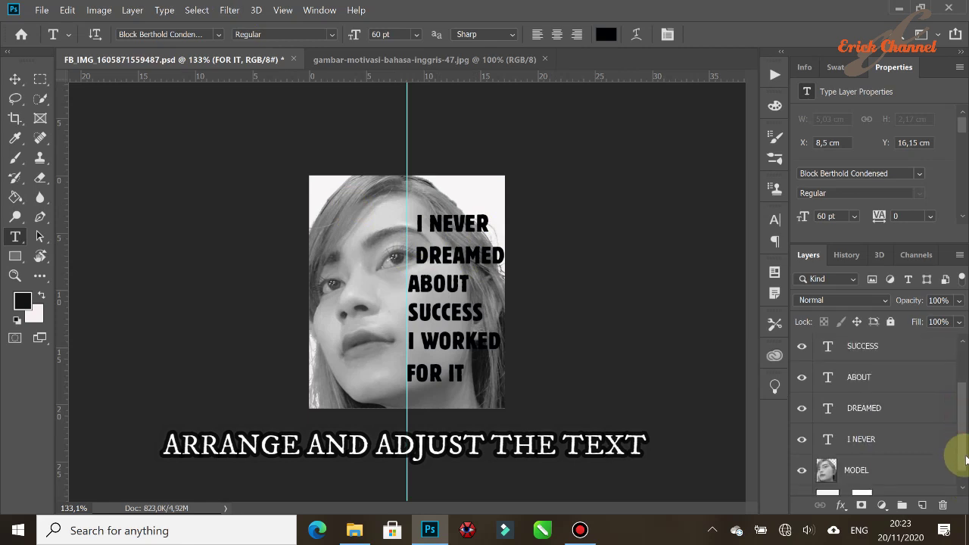
pyautogui.click(878, 446)
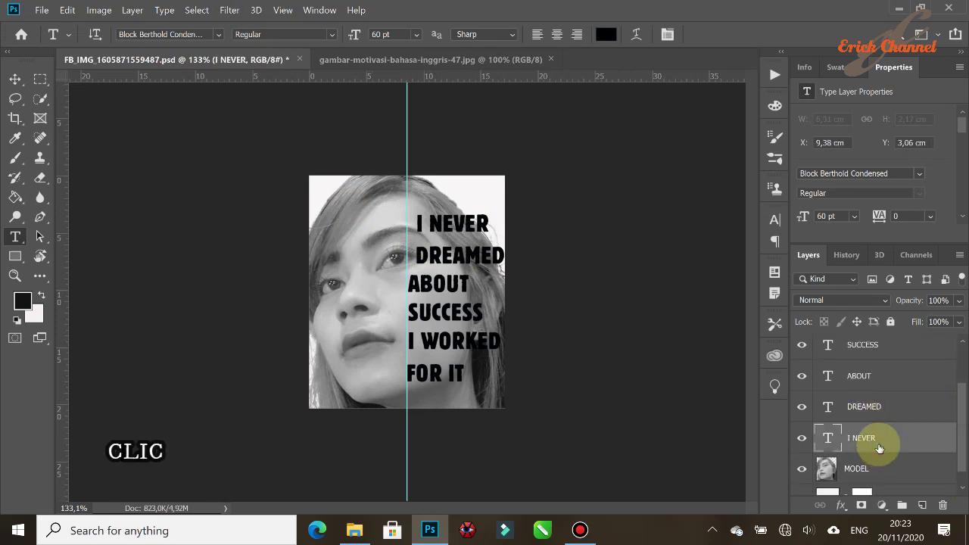
pyautogui.hotkey('ctrl', 't')
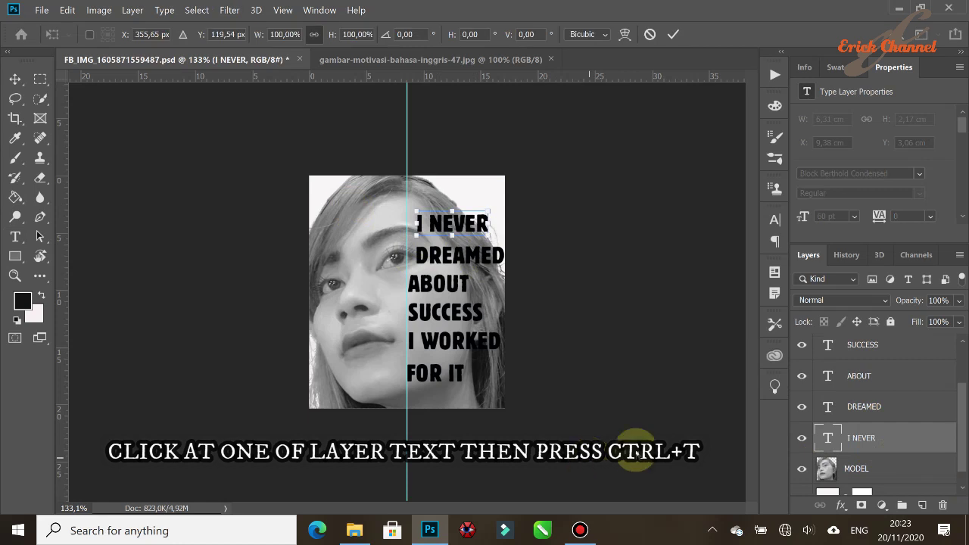
pyautogui.moveTo(457, 222); pyautogui.dragTo(461, 202)
pyautogui.moveTo(460, 201); pyautogui.dragTo(464, 224)
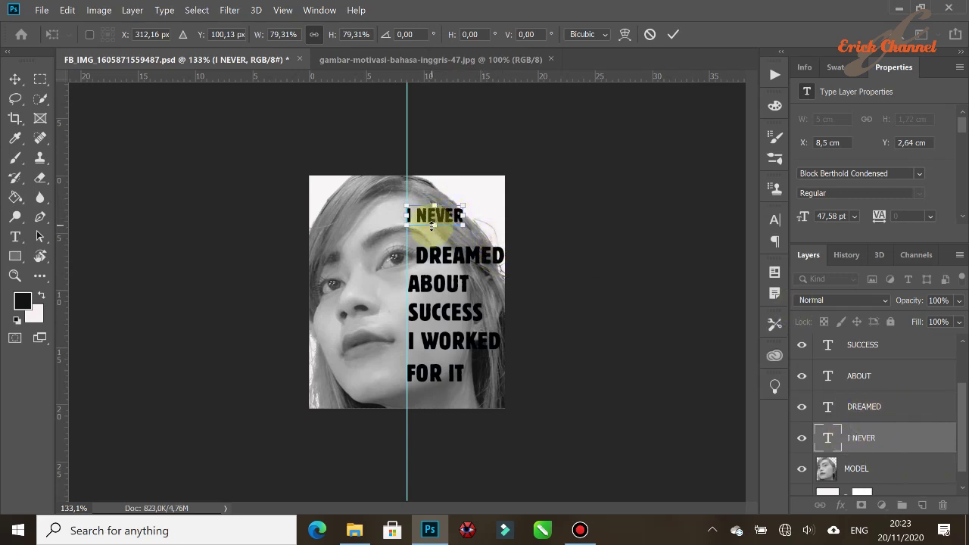
pyautogui.moveTo(436, 225); pyautogui.dragTo(470, 237)
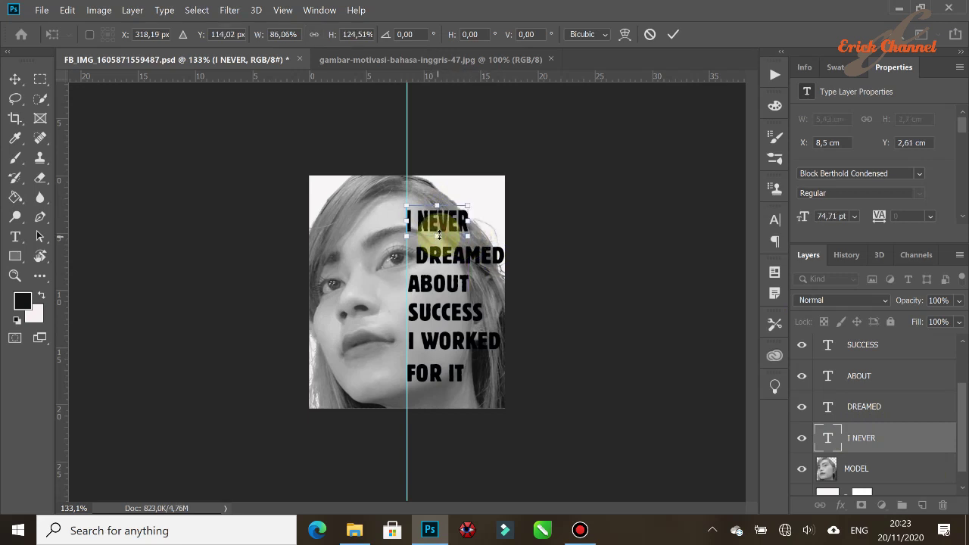
pyautogui.click(674, 35)
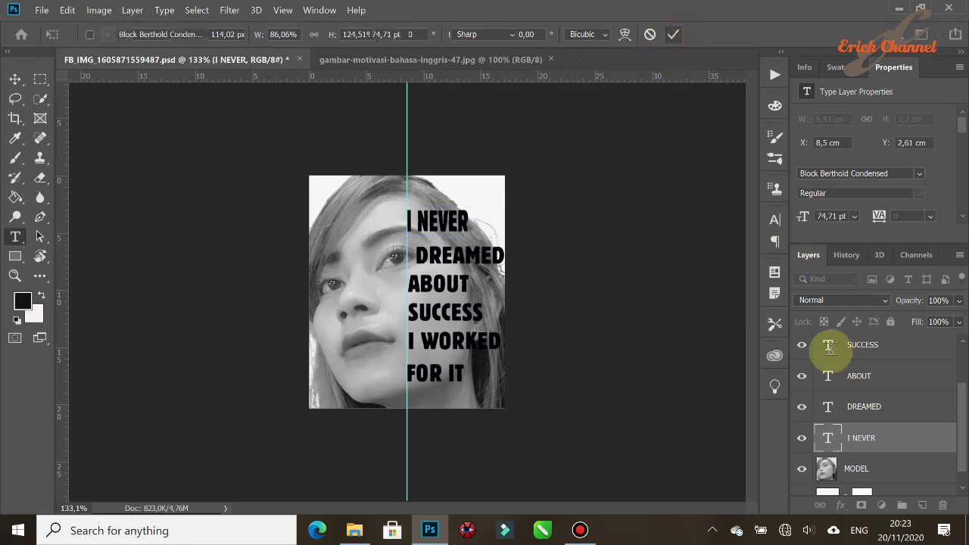
# - Move "DREAMED" against the guide just below "I NEVER" and stretch it to about 7.5 by 3.75 cm
pyautogui.click(863, 406)
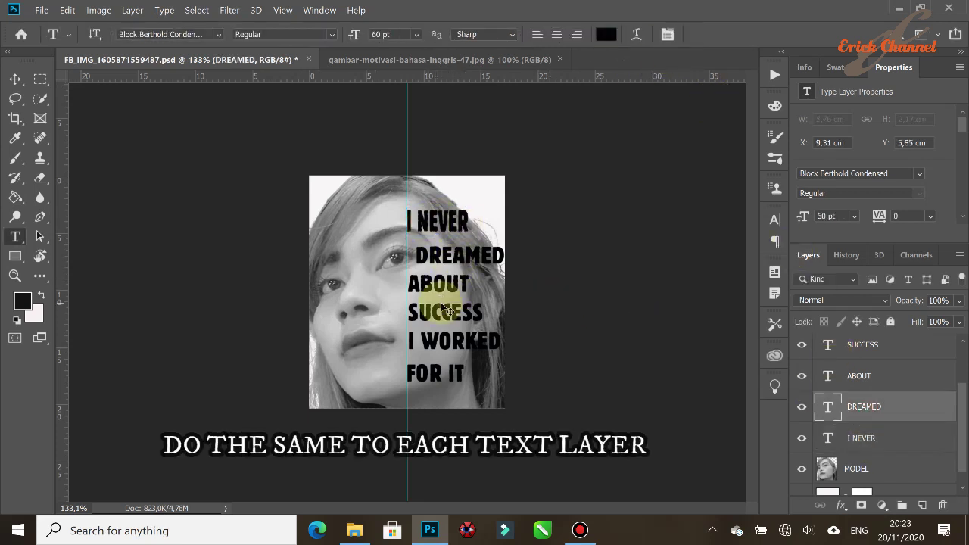
pyautogui.hotkey('ctrl', 't')
pyautogui.moveTo(455, 264)
pyautogui.mouseDown()
pyautogui.moveTo(449, 246)
pyautogui.moveTo(447, 256)
pyautogui.moveTo(489, 255)
pyautogui.moveTo(447, 263)
pyautogui.mouseUp()
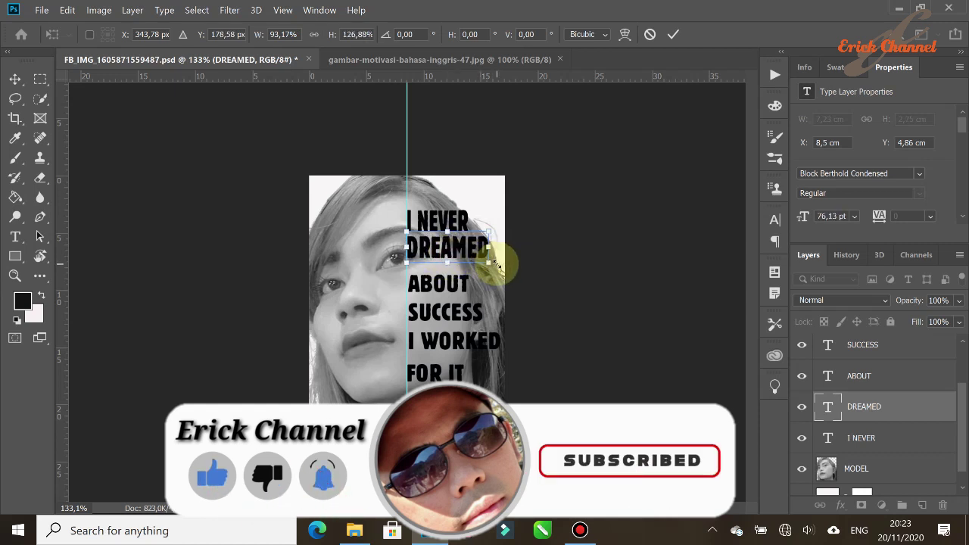
pyautogui.moveTo(492, 263)
pyautogui.mouseDown()
pyautogui.moveTo(480, 258)
pyautogui.moveTo(502, 248)
pyautogui.moveTo(493, 266)
pyautogui.mouseUp()
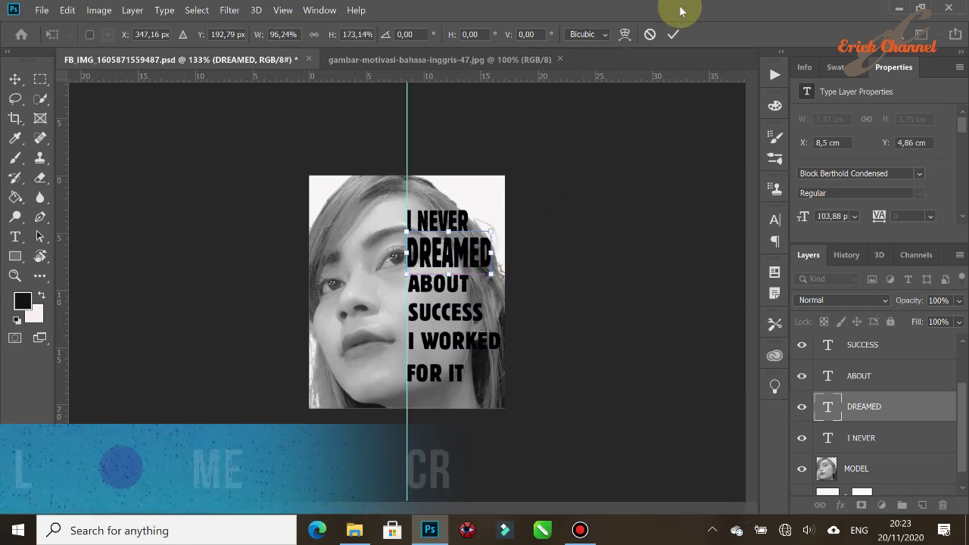
pyautogui.click(673, 34)
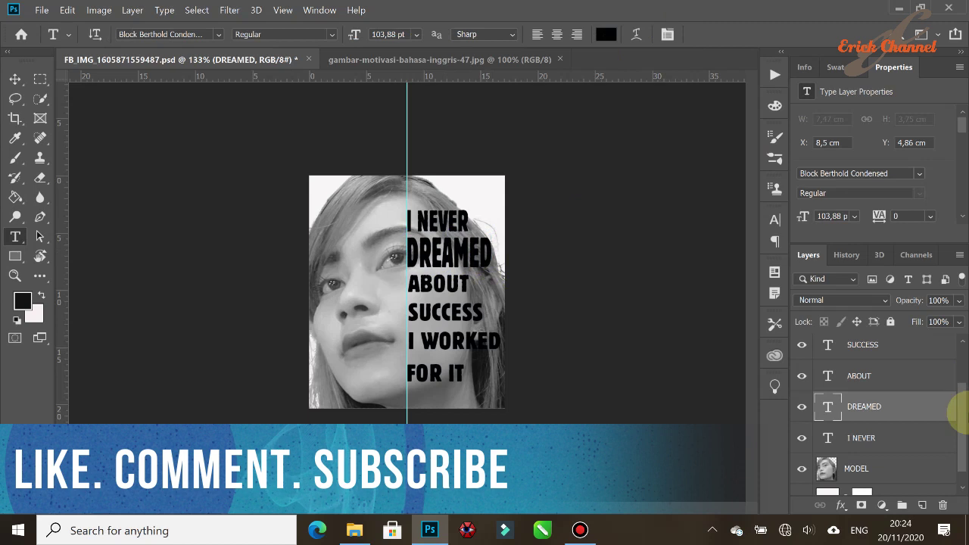
# - Enlarge "ABOUT" and "SUCCESS" to span from the guide to the portrait's right edge, stacked without overlapping
pyautogui.click(859, 375)
pyautogui.hotkey('ctrl', 't')
pyautogui.moveTo(471, 295); pyautogui.dragTo(511, 313)
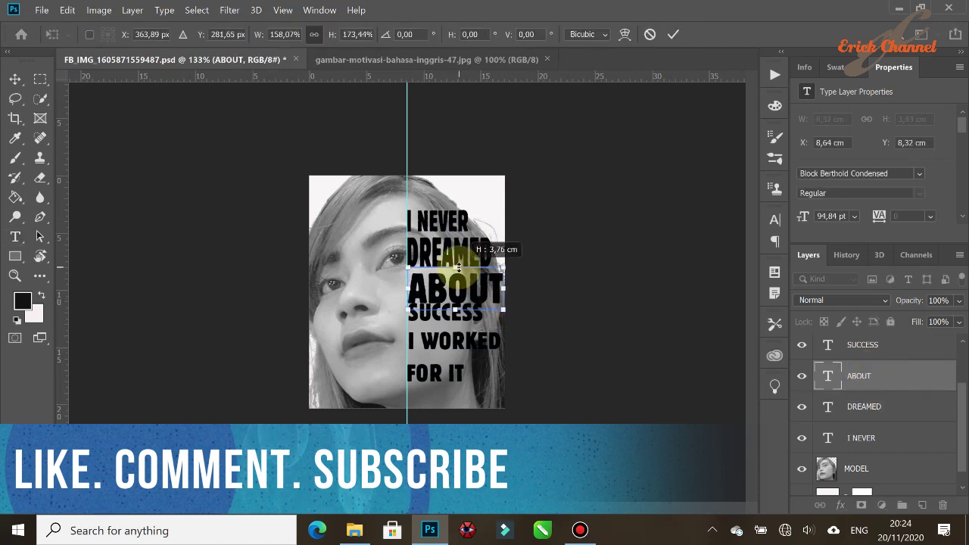
pyautogui.click(673, 34)
pyautogui.click(862, 344)
pyautogui.hotkey('ctrl', 't')
pyautogui.moveTo(482, 323); pyautogui.dragTo(538, 369)
pyautogui.press('Return')
# - Fit "I WORKED" and "FOR IT" between the guide and the portrait's right edge, filling the space down to the bottom
pyautogui.hotkey('alt', ']')
pyautogui.hotkey('ctrl', 't')
pyautogui.click(673, 34)
pyautogui.hotkey('alt', ']')
pyautogui.hotkey('ctrl', 't')
pyautogui.moveTo(443, 371); pyautogui.dragTo(501, 407)
pyautogui.press('Return')
# - Draw a black-filled rectangle about 253 by 509 px that covers all the quote text beside the guide
pyautogui.press('u')
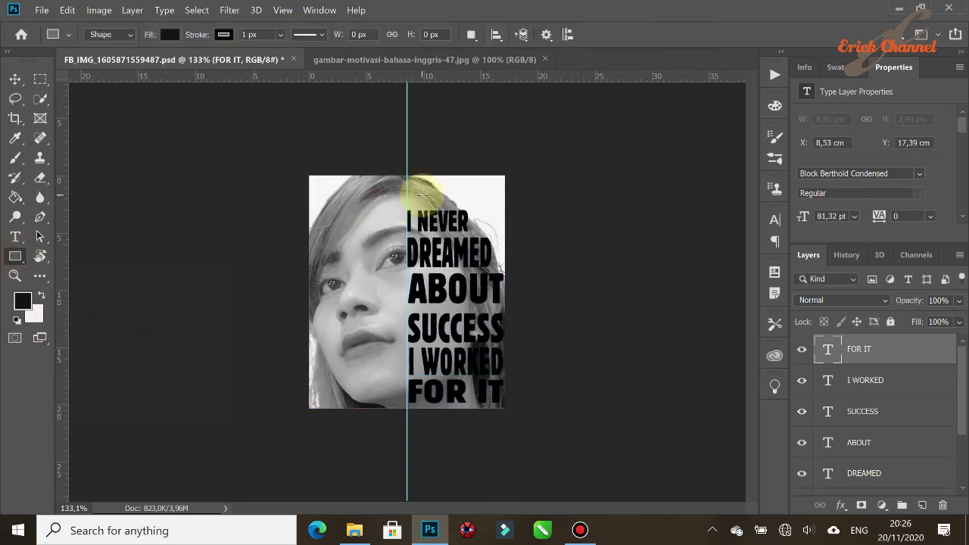
pyautogui.moveTo(407, 206); pyautogui.dragTo(508, 411)
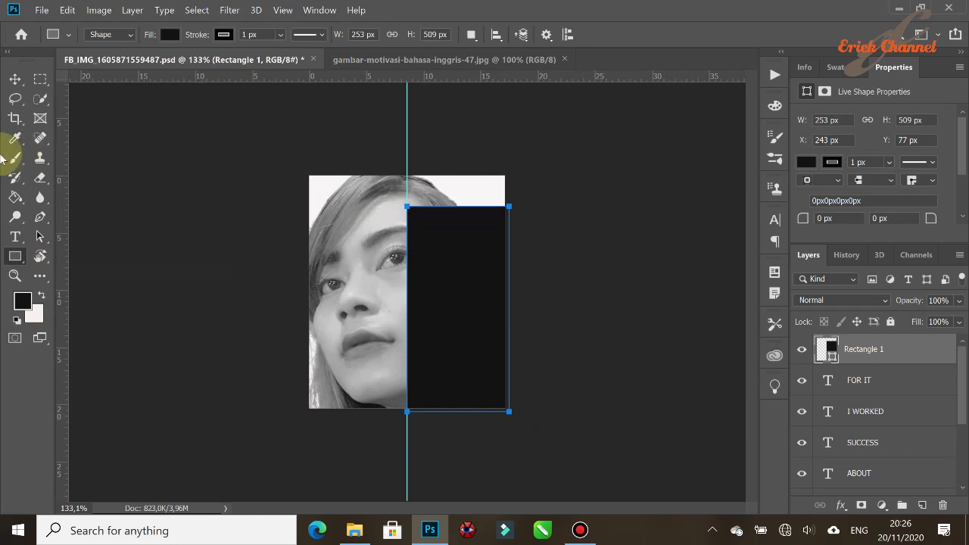
pyautogui.click(15, 78)
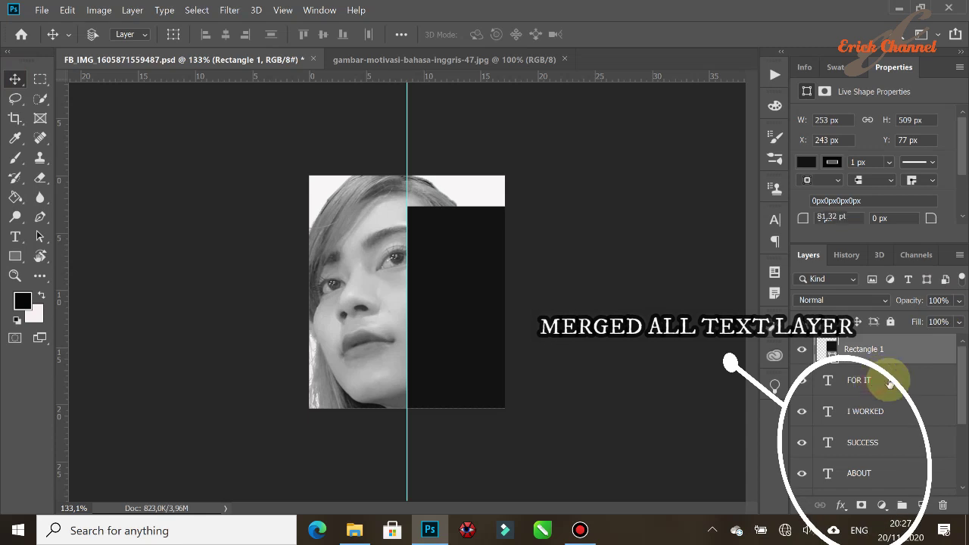
# - Group the six text layers from "FOR IT" to "I NEVER" and name the group TEKS
pyautogui.click(880, 382)
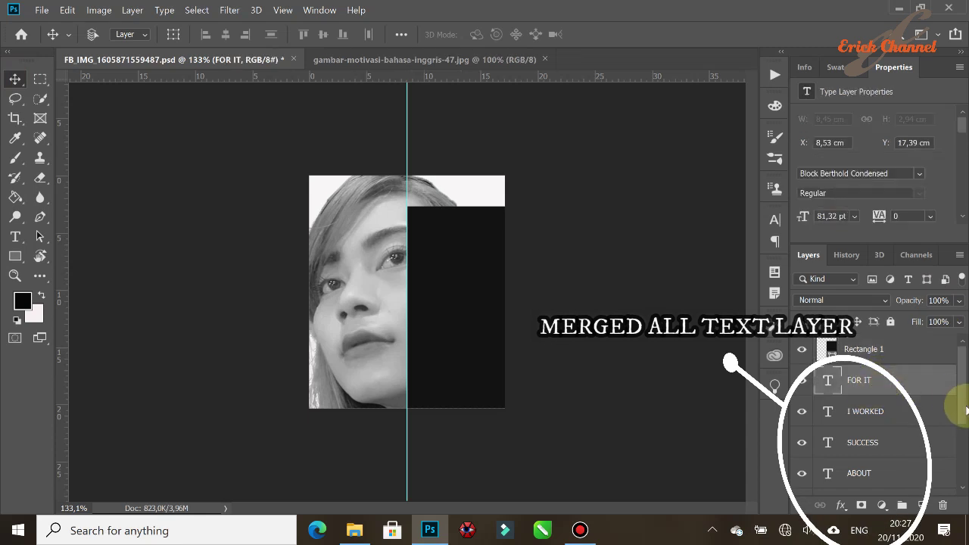
pyautogui.scroll(-3, 965, 424)
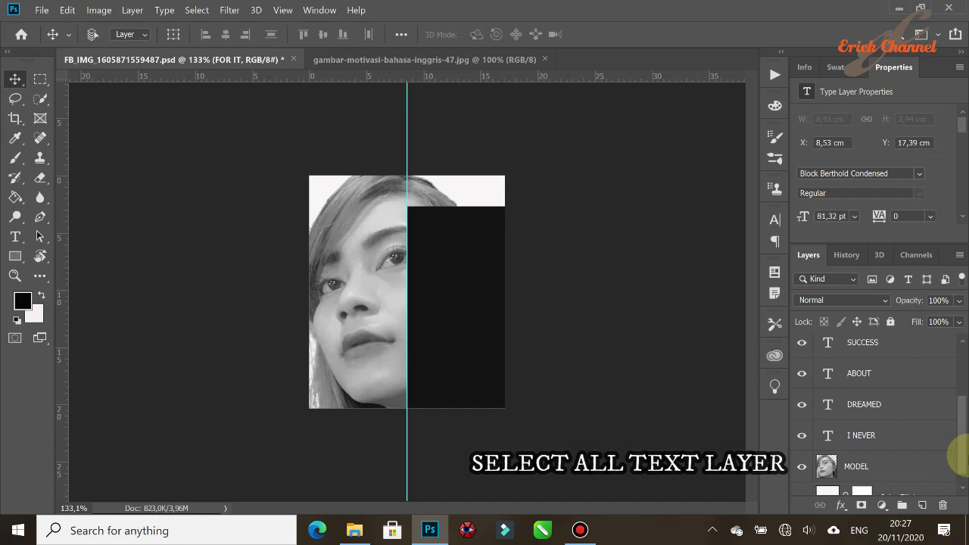
pyautogui.keyDown('shift'); pyautogui.click(856, 437); pyautogui.keyUp('shift')
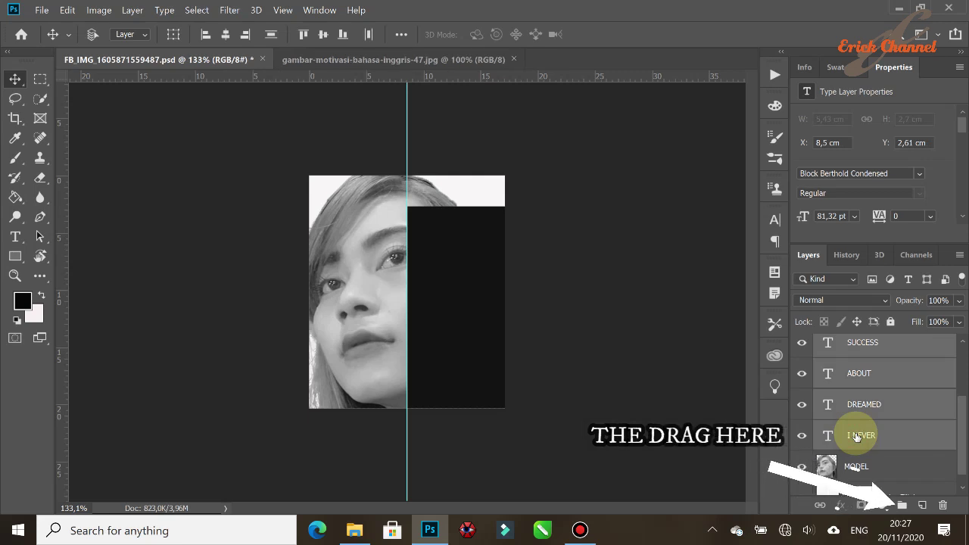
pyautogui.moveTo(860, 438); pyautogui.dragTo(903, 505)
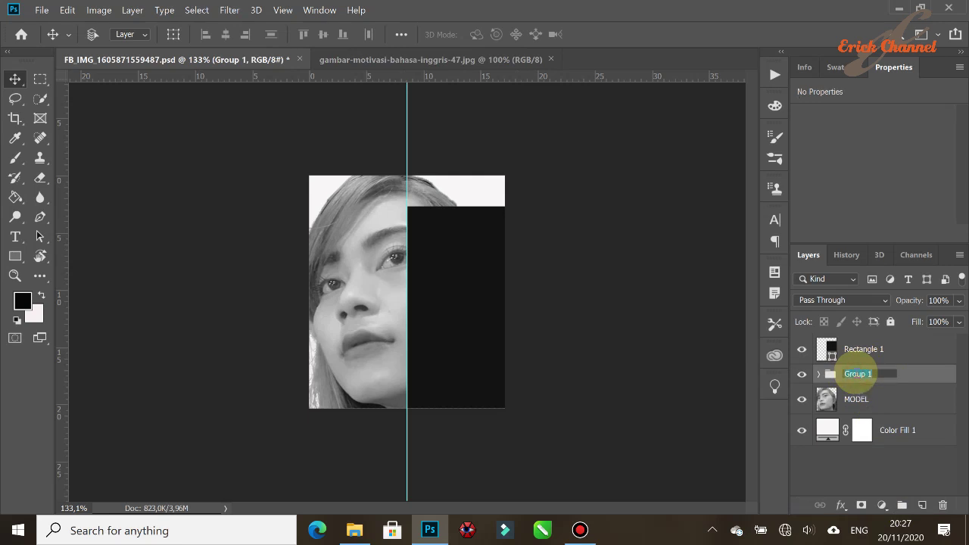
pyautogui.write('TEKS')
pyautogui.press('Return')
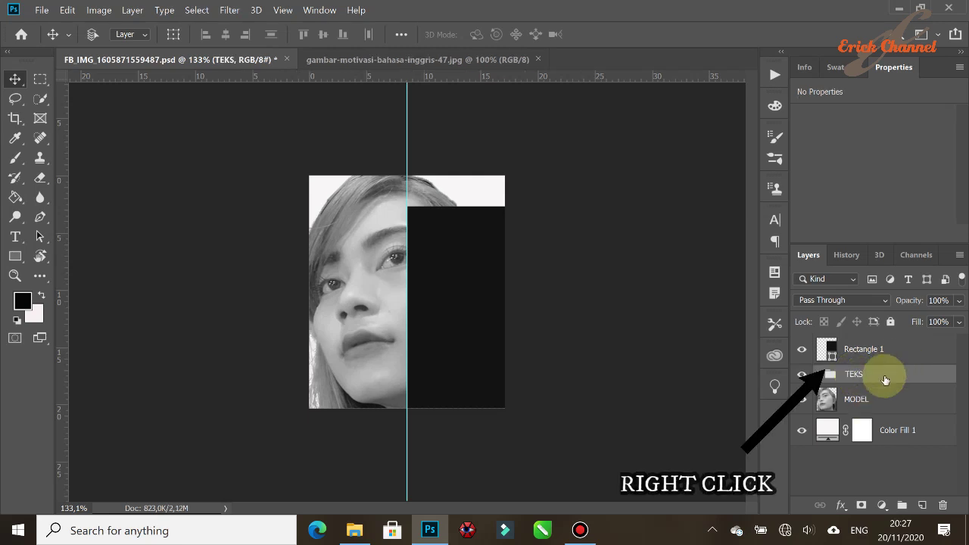
# - Convert the TEKS group to a smart object and load its lettering as a selection
pyautogui.rightClick(859, 380)
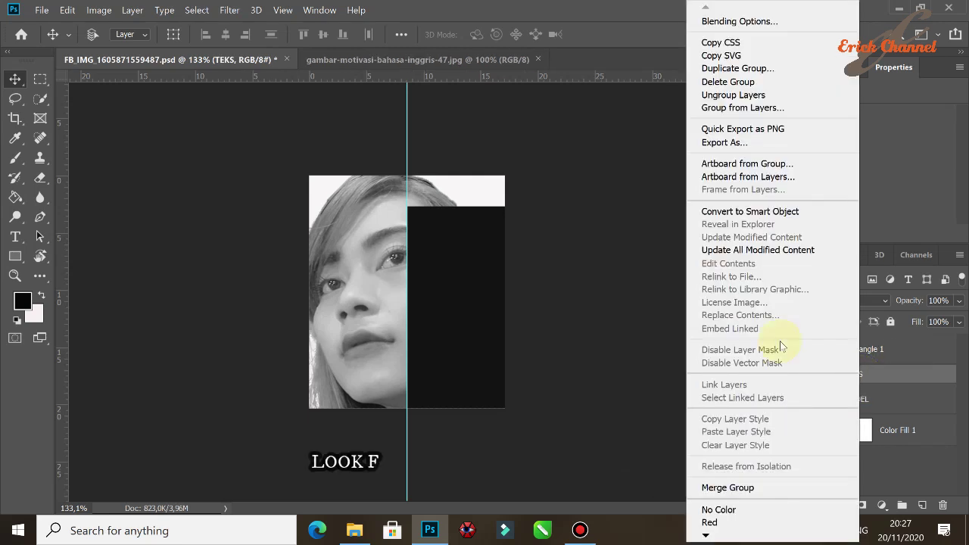
pyautogui.click(784, 210)
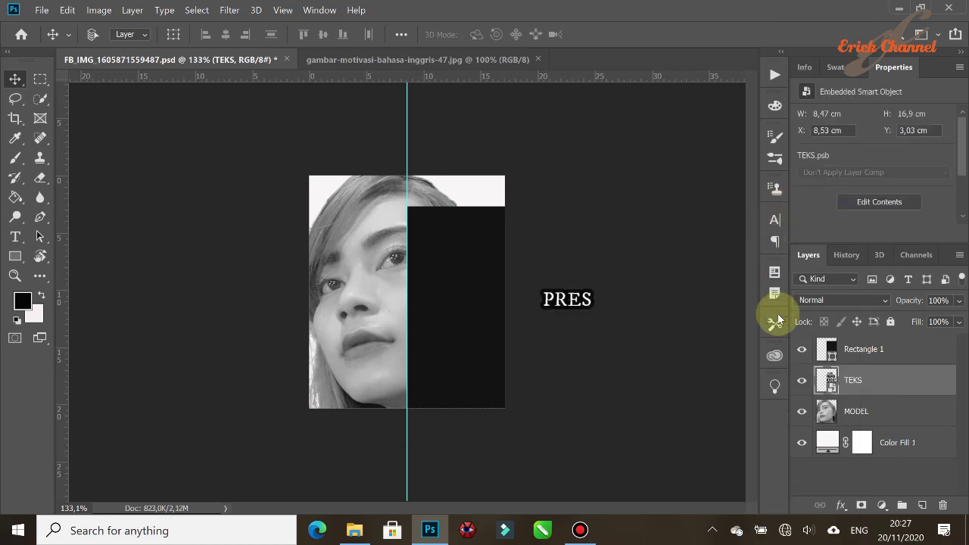
pyautogui.keyDown('ctrl'); pyautogui.click(829, 382); pyautogui.keyUp('ctrl')
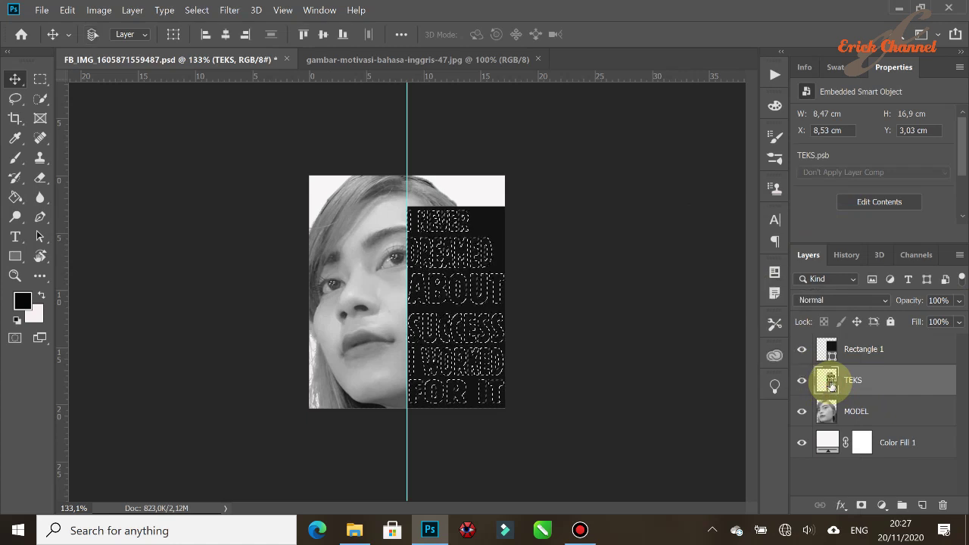
# - Rasterize the Rectangle 1 layer, cut the selected lettering out of it, and hide the TEKS layer
pyautogui.click(858, 353)
pyautogui.rightClick(862, 352)
pyautogui.click(704, 234)
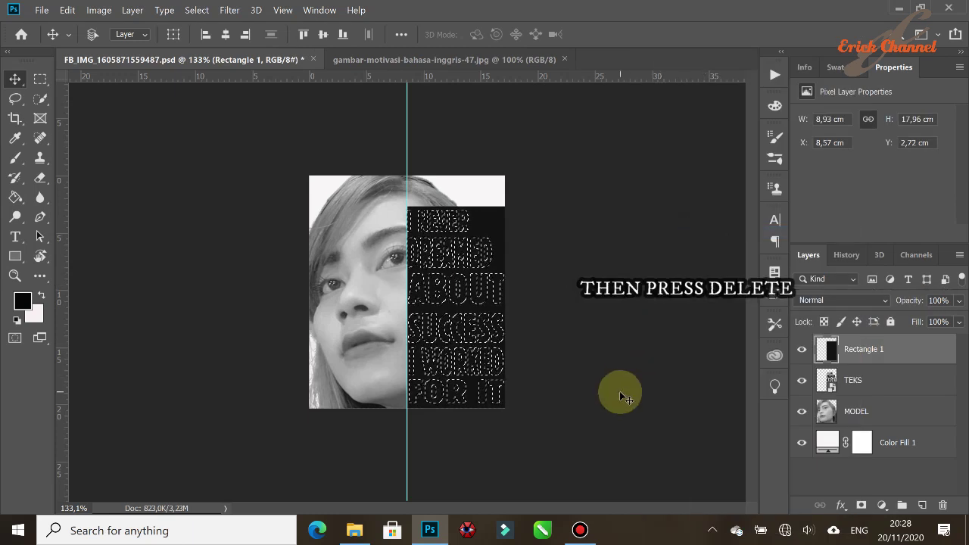
pyautogui.press('Delete')
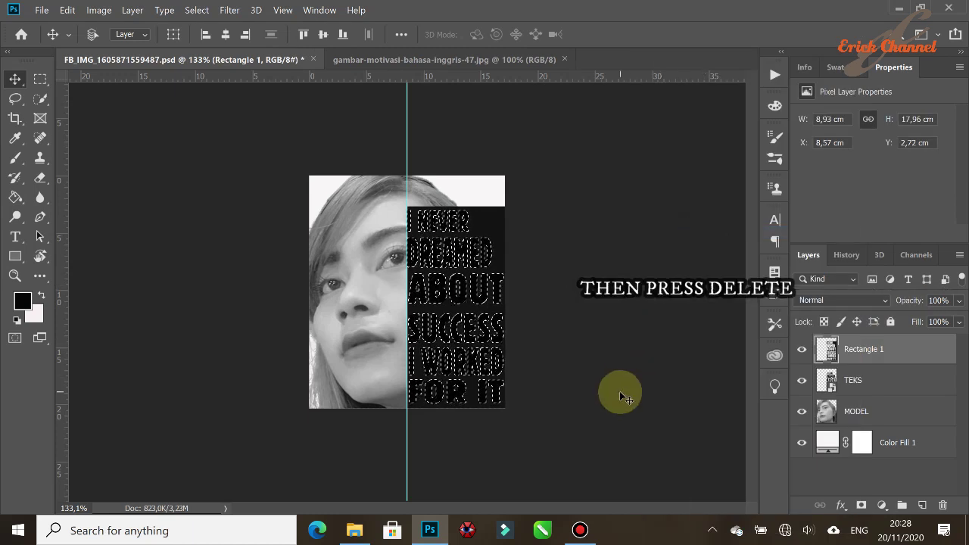
pyautogui.click(801, 384)
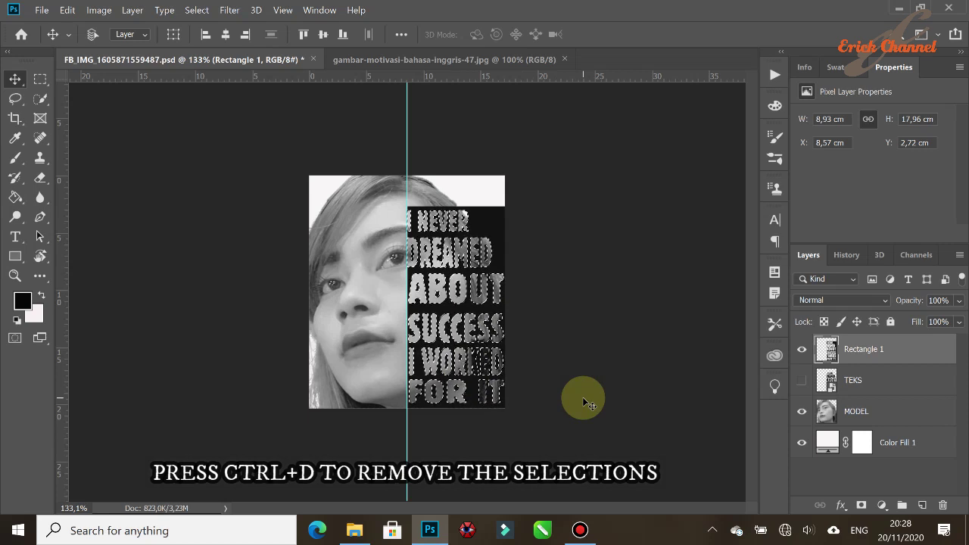
pyautogui.hotkey('ctrl', 'd')
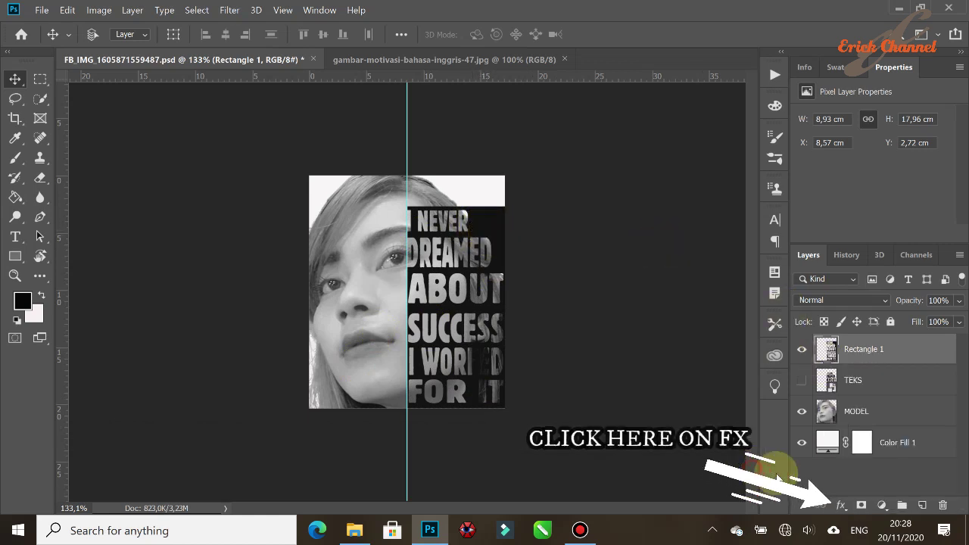
# - Apply a white Color Overlay in Normal mode at 100% opacity to Rectangle 1 and remove the vertical guide
pyautogui.click(841, 506)
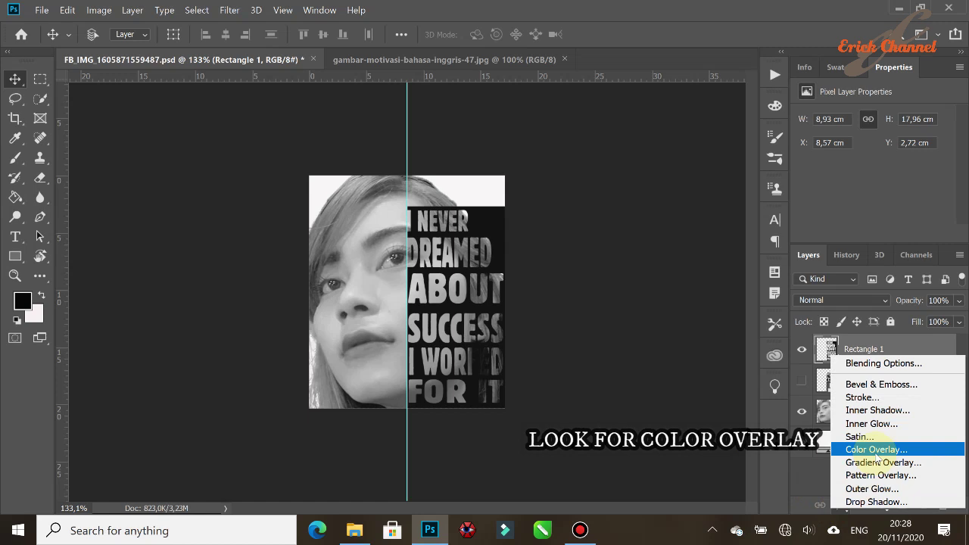
pyautogui.click(875, 450)
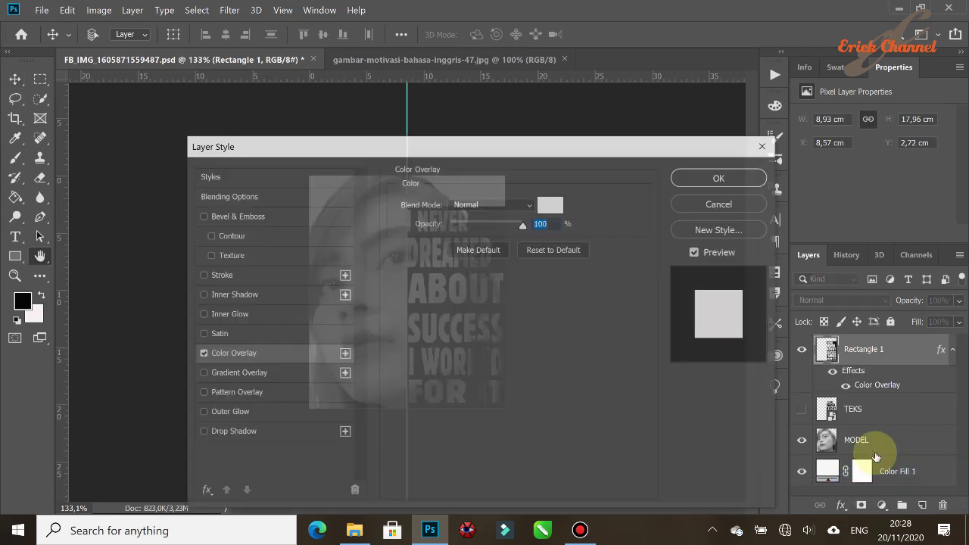
pyautogui.moveTo(538, 154); pyautogui.dragTo(743, 46)
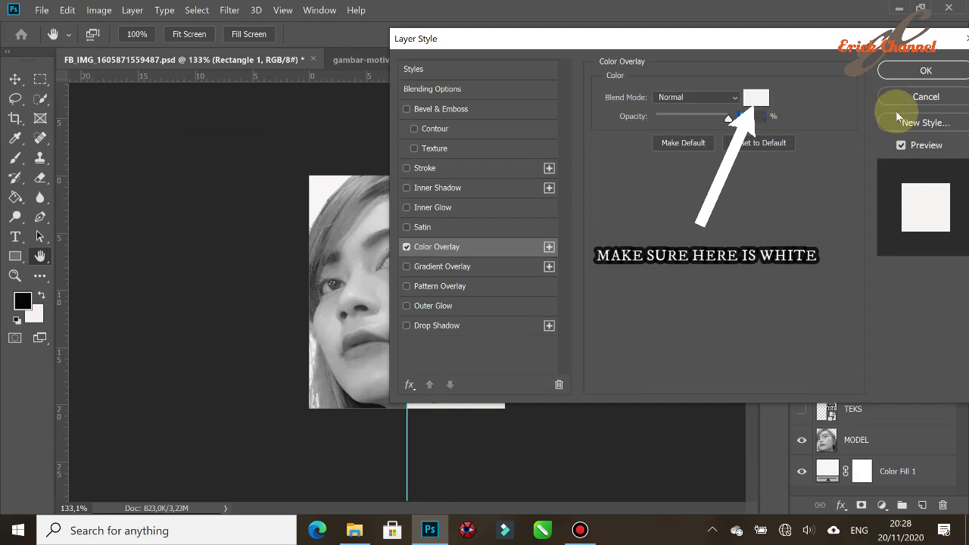
pyautogui.click(916, 75)
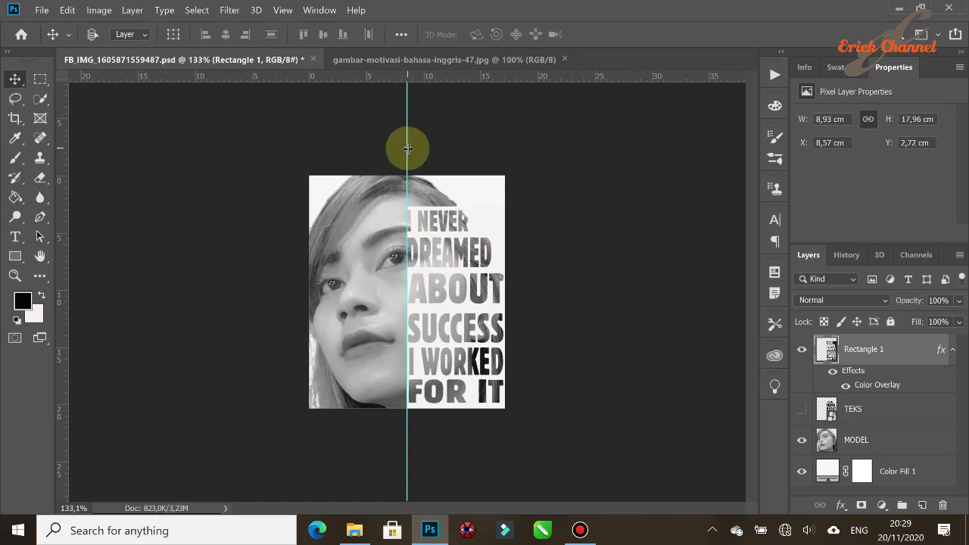
pyautogui.moveTo(407, 148); pyautogui.dragTo(62, 224)
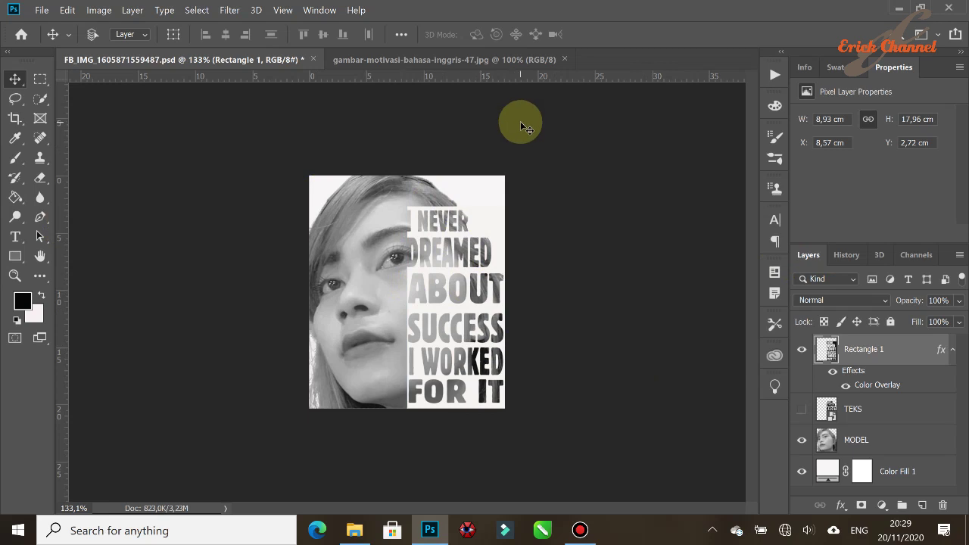